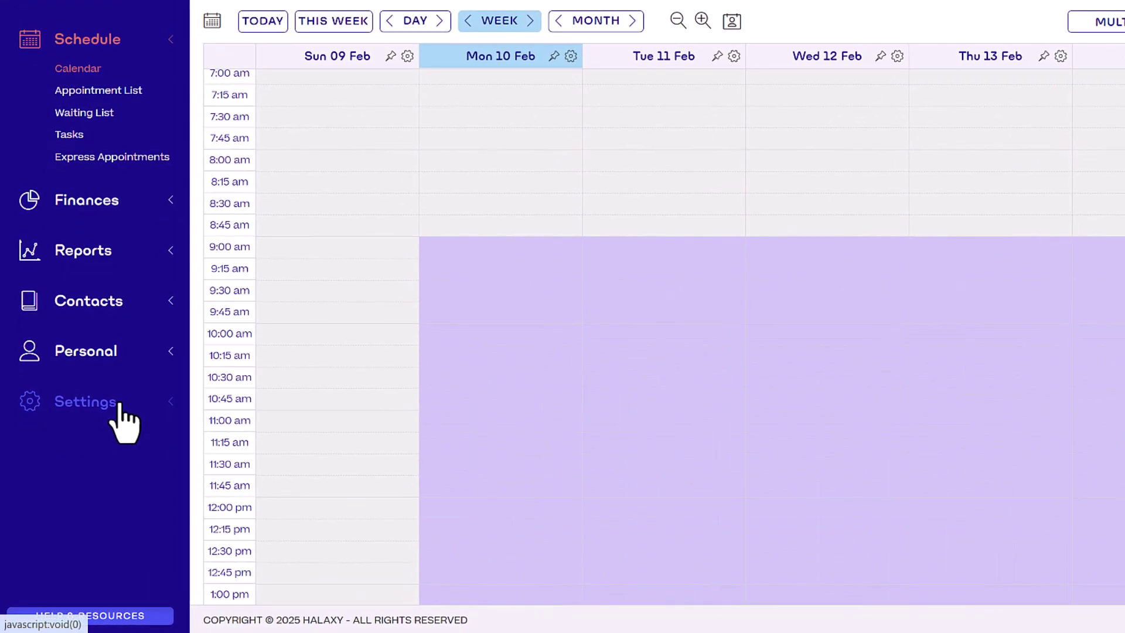
Edit Express Appointments from General settings and set its status to Offline
{"action": "left_click", "coordinate": [118, 405]}
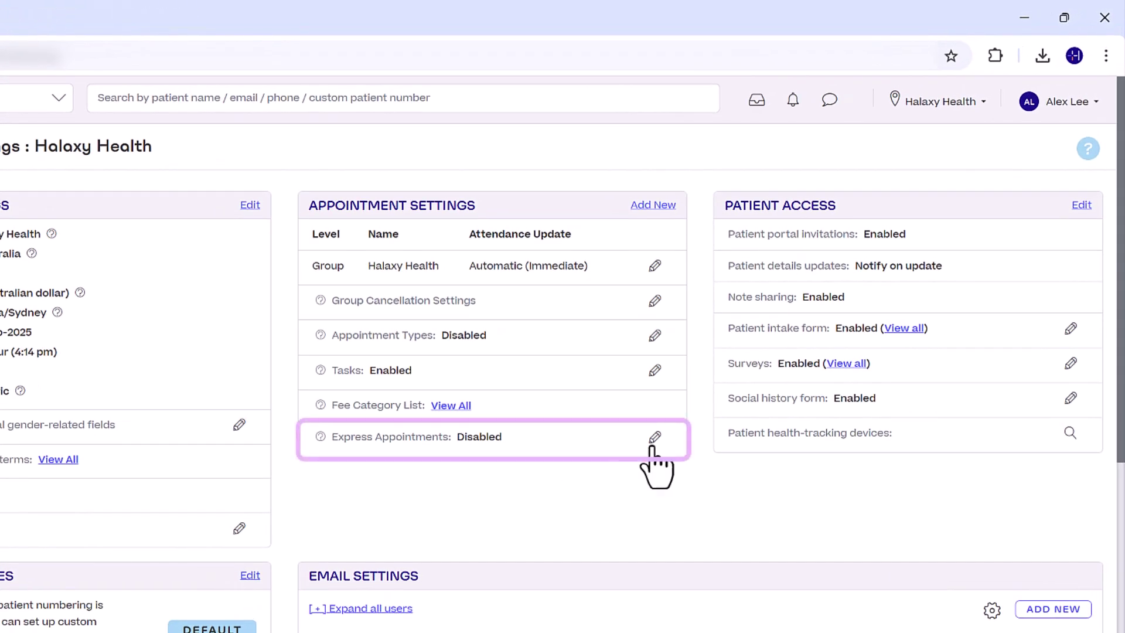
{"action": "left_click", "coordinate": [654, 439]}
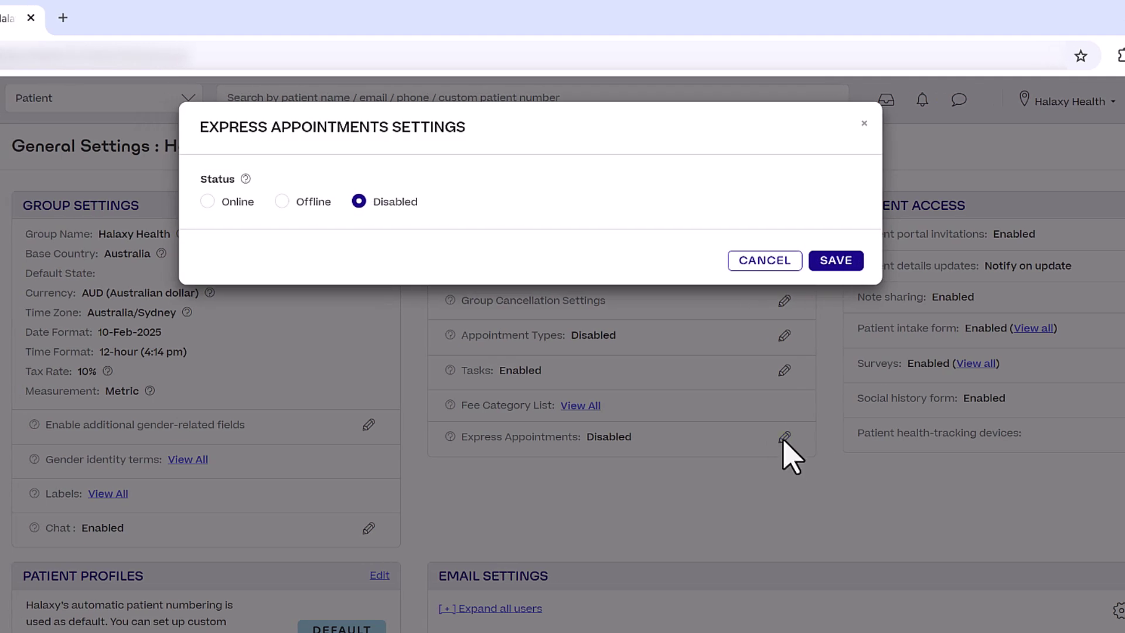
{"action": "left_click", "coordinate": [309, 203]}
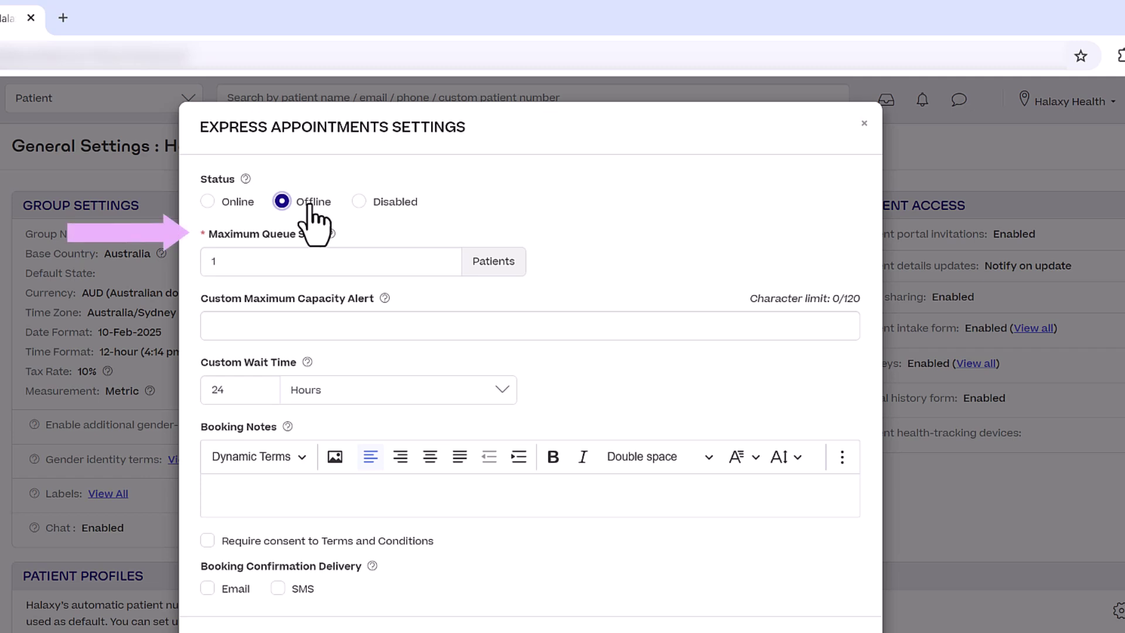
Set Maximum Queue Size to 10 and enter the fully-booked capacity alert message
{"action": "left_click", "coordinate": [326, 264]}
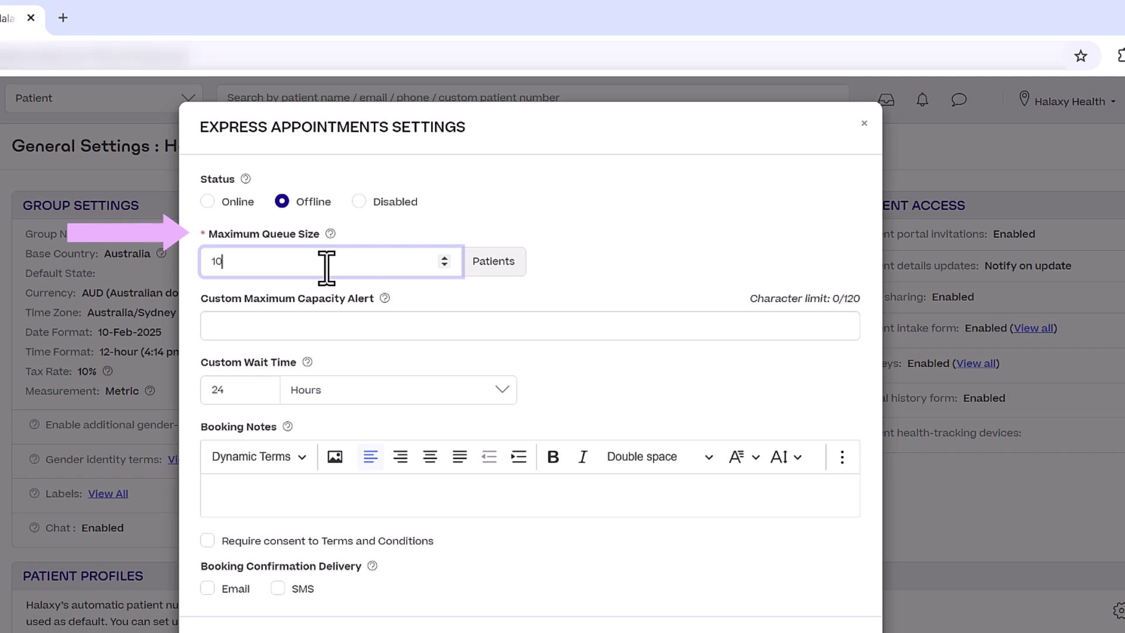
{"action": "left_click", "coordinate": [355, 327]}
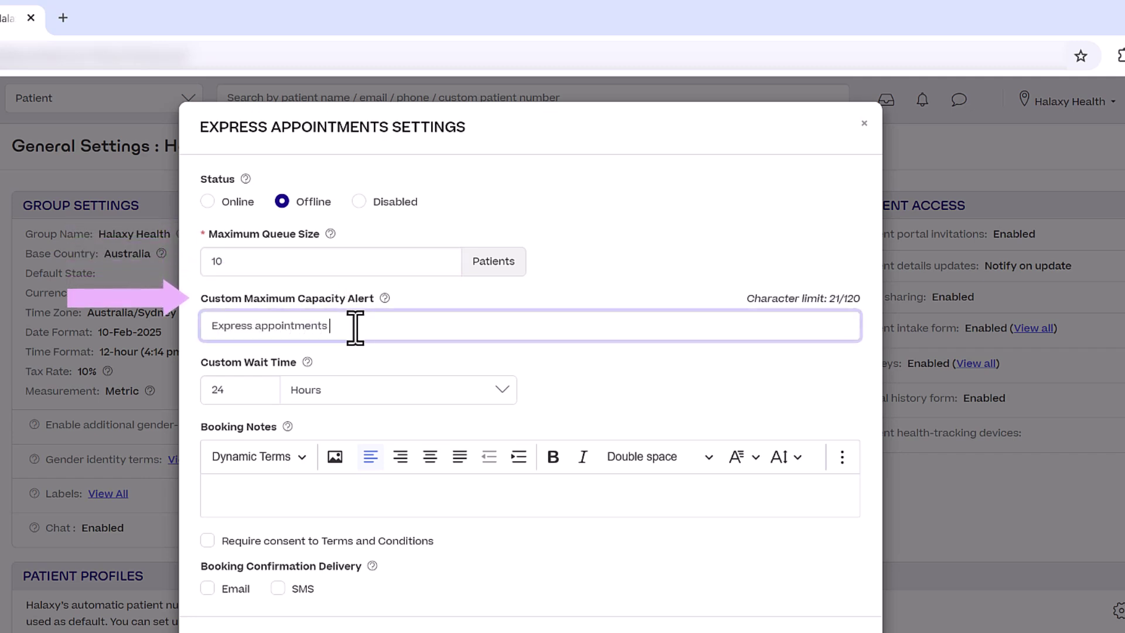
{"action": "type", "text": "are currently fully booked. Please c"}
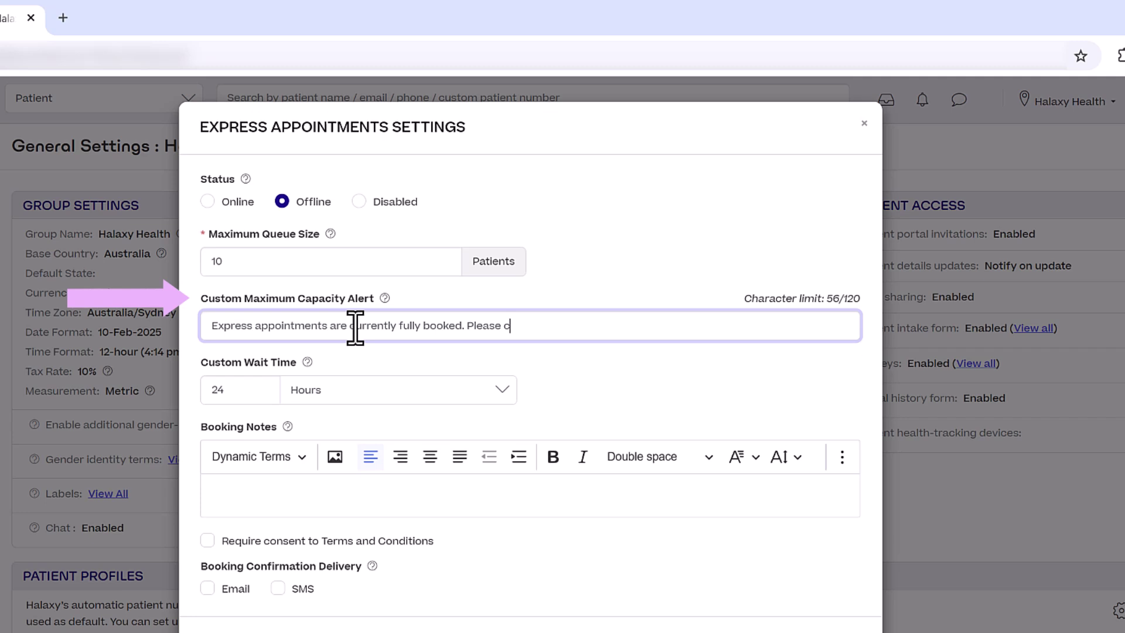
{"action": "type", "text": "heck back later."}
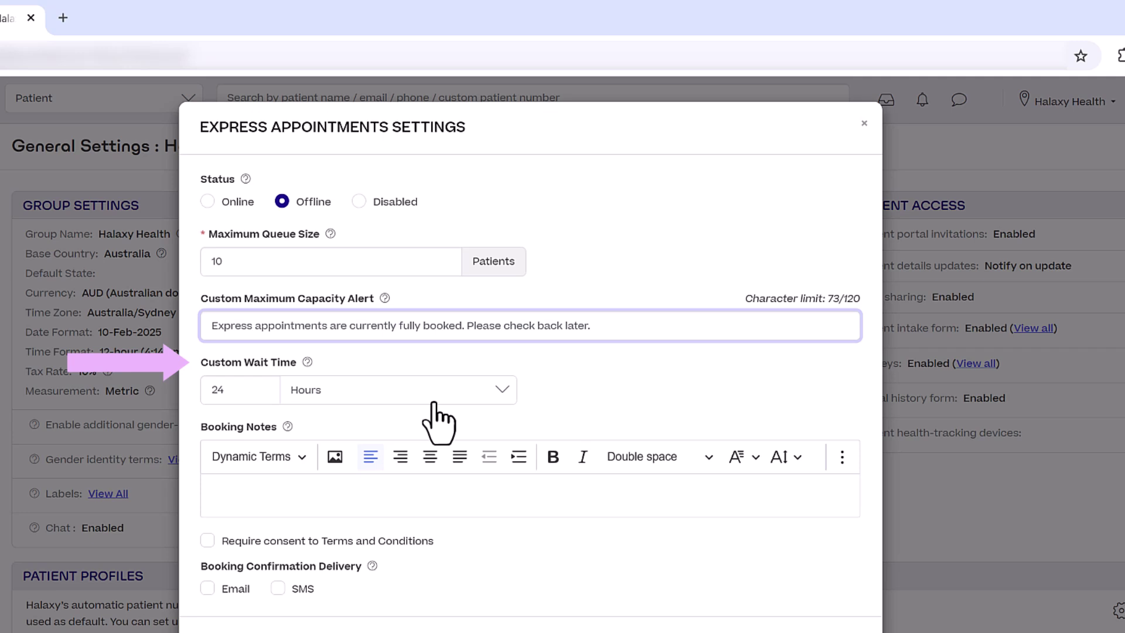
Set the custom wait time to 5 minutes
{"action": "left_click", "coordinate": [434, 404]}
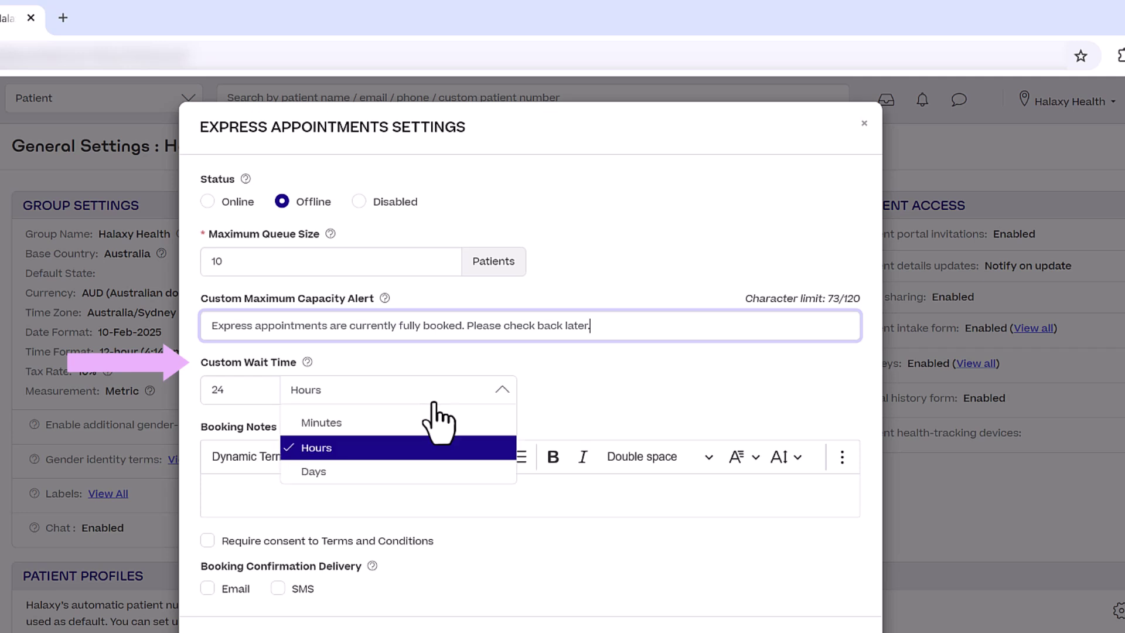
{"action": "left_click", "coordinate": [430, 421]}
{"action": "left_click_drag", "start_coordinate": [233, 389], "coordinate": [190, 391]}
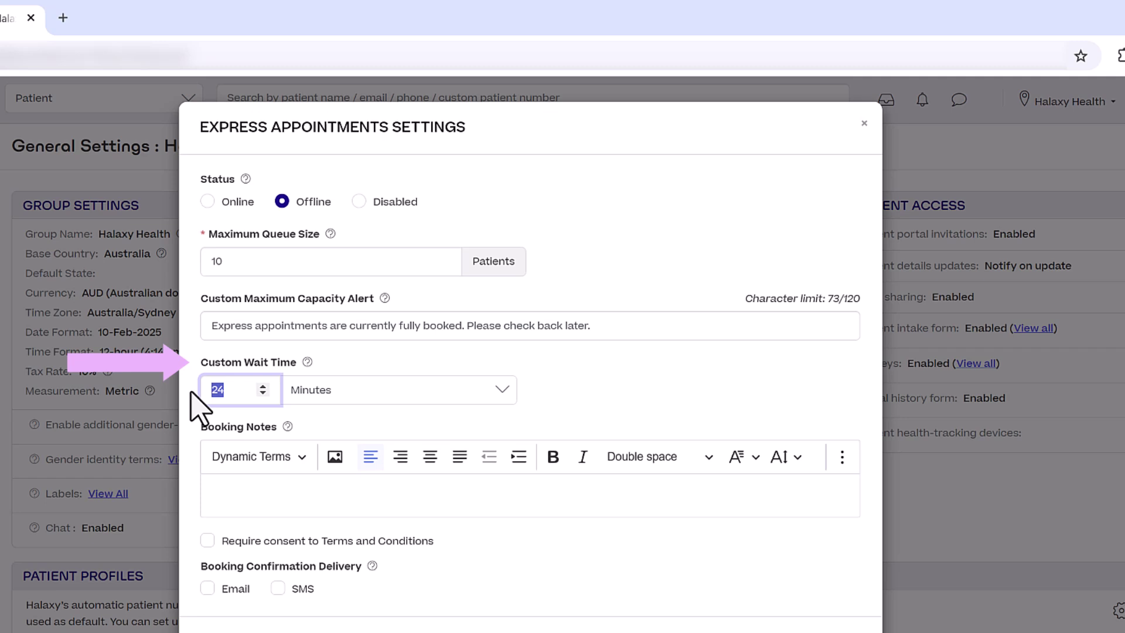
{"action": "type", "text": "5"}
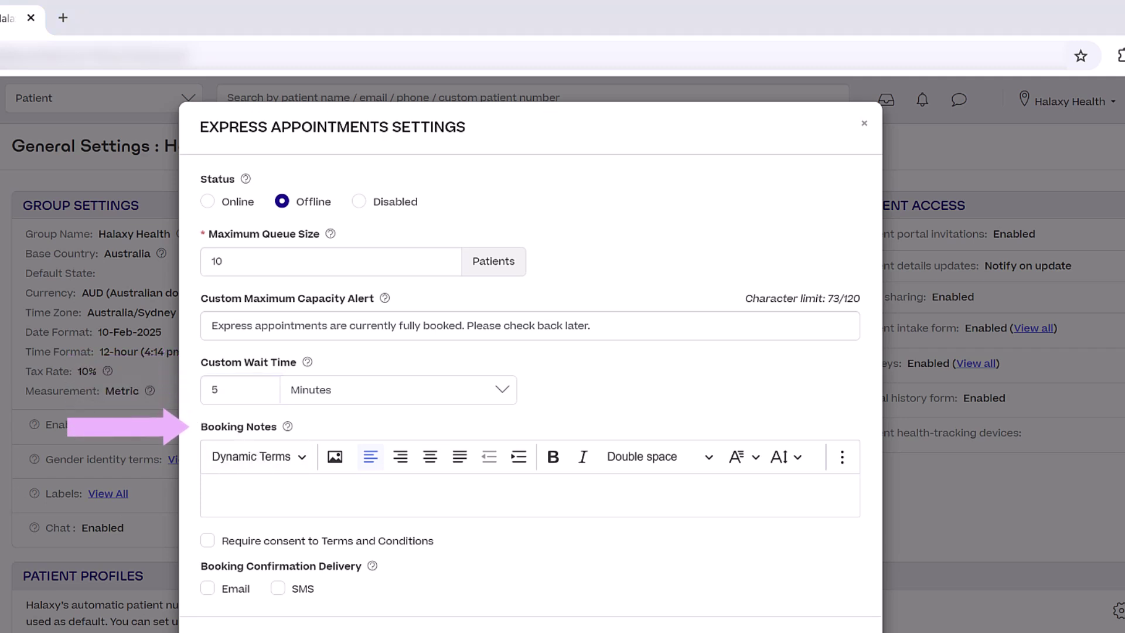
Paste the telehealth booking notes, require terms consent, and paste the cancellation policy terms
{"action": "left_click", "coordinate": [442, 505]}
{"action": "type", "text": "For telehealth appointments, please check your email for the telehealth link. For phone consultations, please keep your phone close by."}
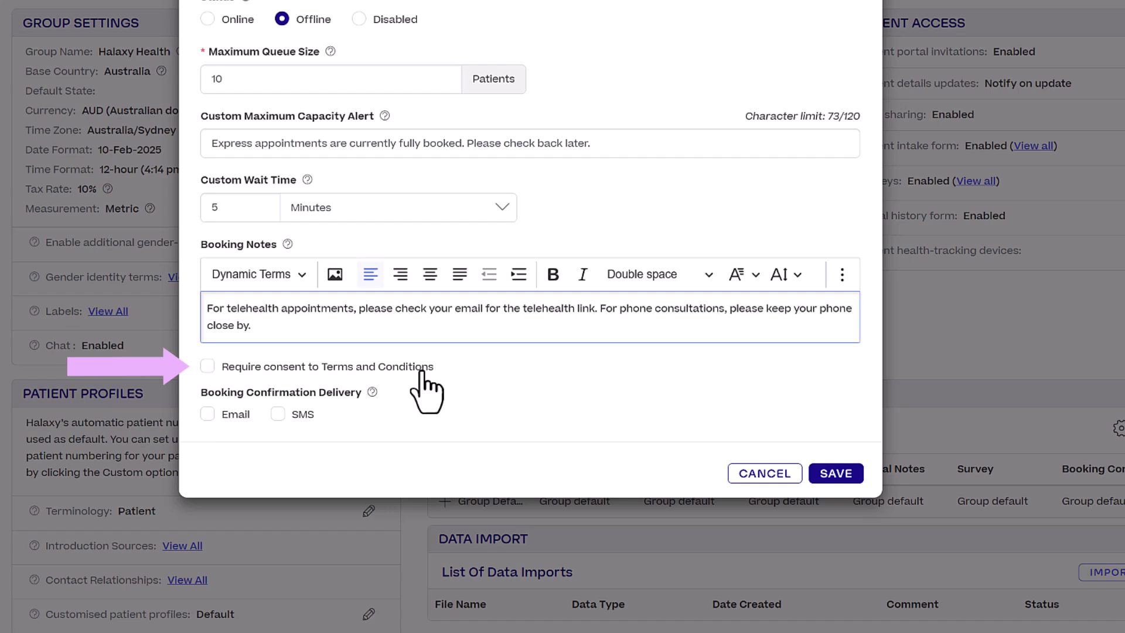
{"action": "left_click", "coordinate": [420, 371]}
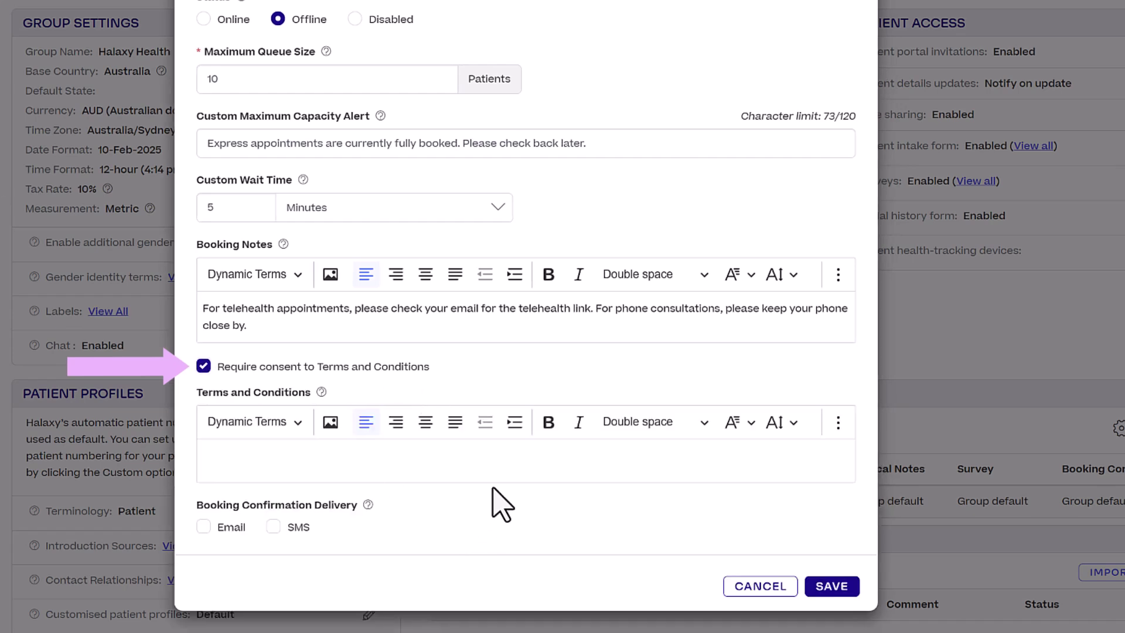
{"action": "left_click", "coordinate": [495, 465]}
{"action": "type", "text": "If you are unavailable from 15 minutes of contact, your appointment will be cancelled. Payment is non-refundable for cancelled appointments."}
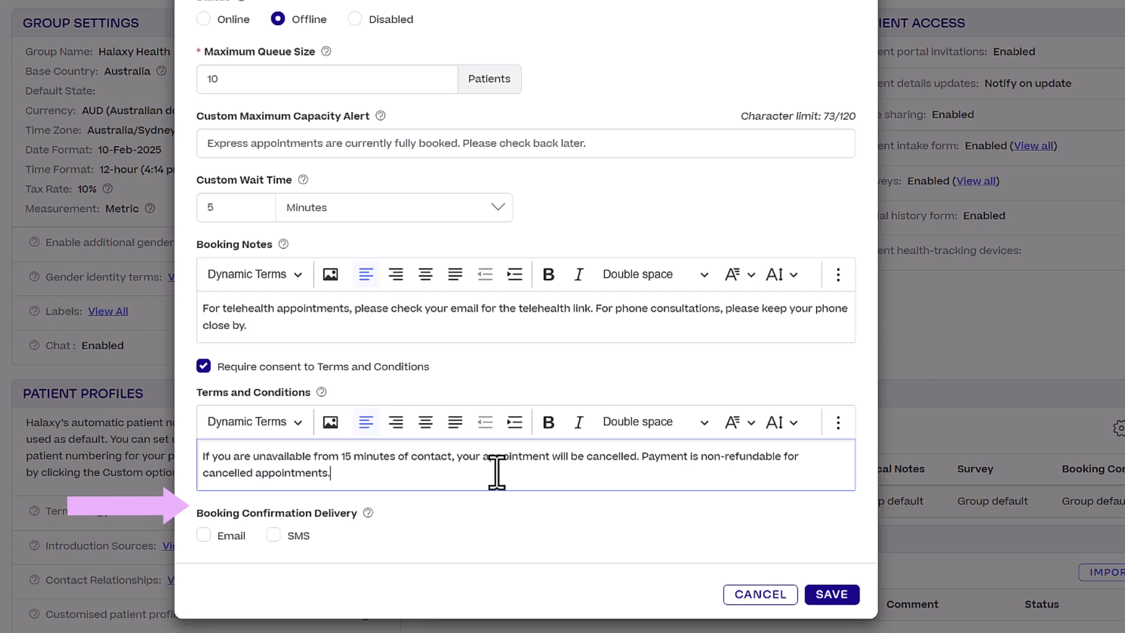
Send email confirmations using the Express booking confirmation (email) template, then save
{"action": "left_click", "coordinate": [223, 538]}
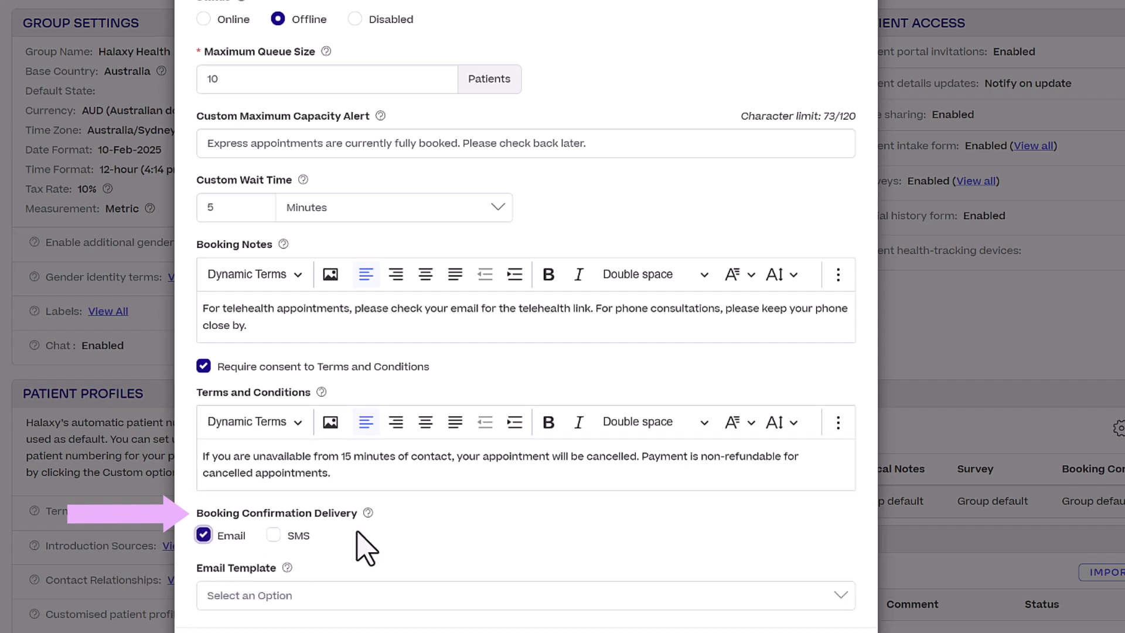
{"action": "left_click", "coordinate": [404, 527]}
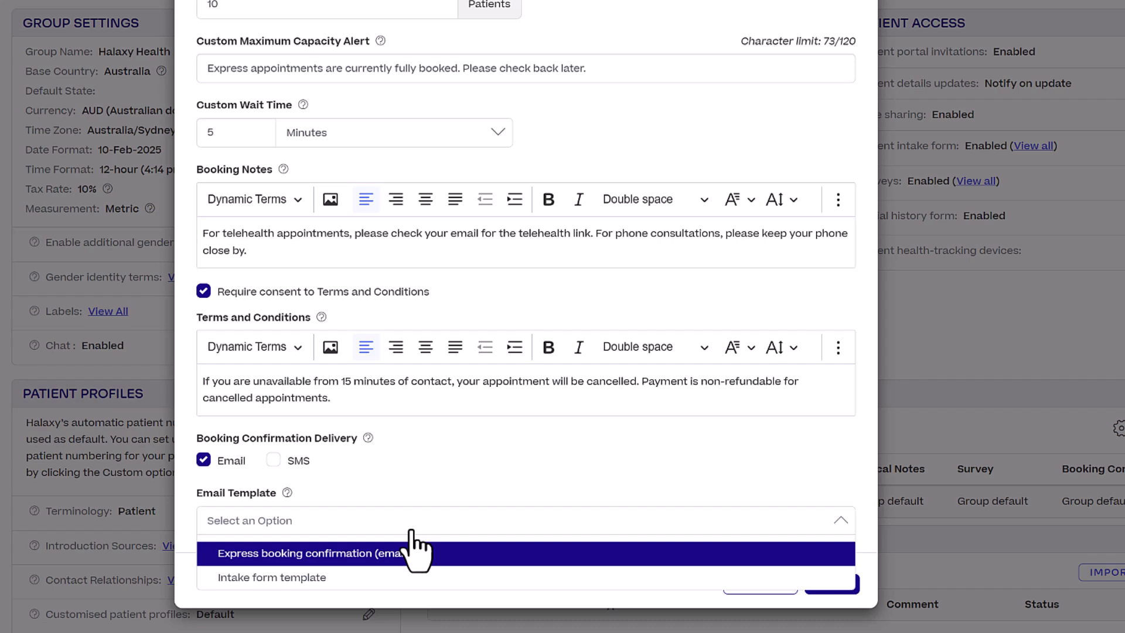
{"action": "left_click", "coordinate": [442, 554]}
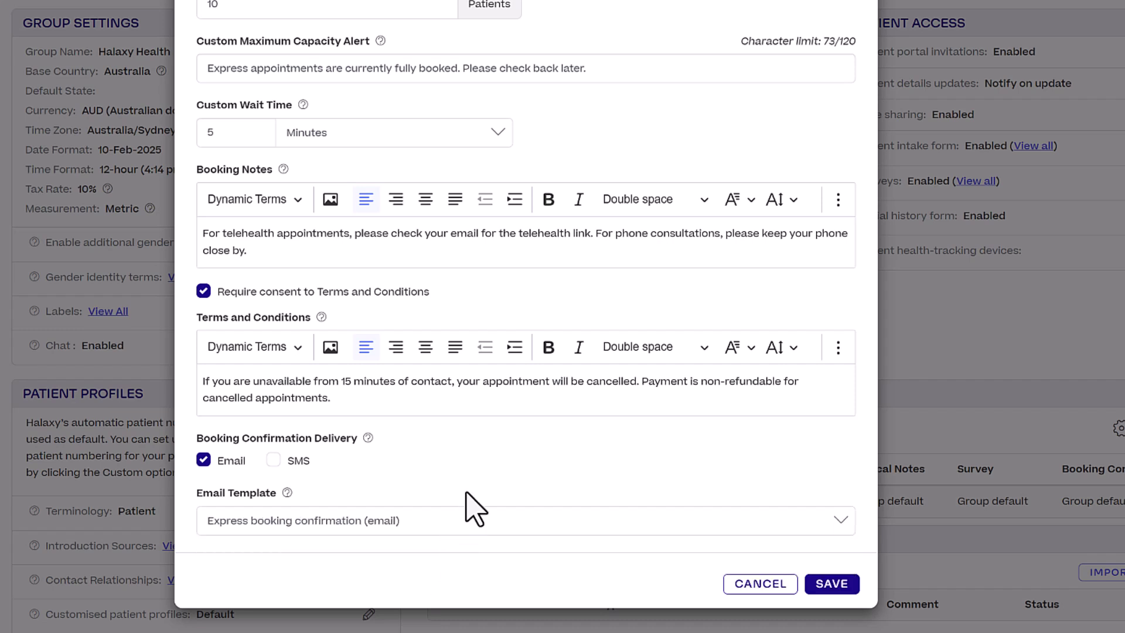
{"action": "left_click", "coordinate": [839, 588]}
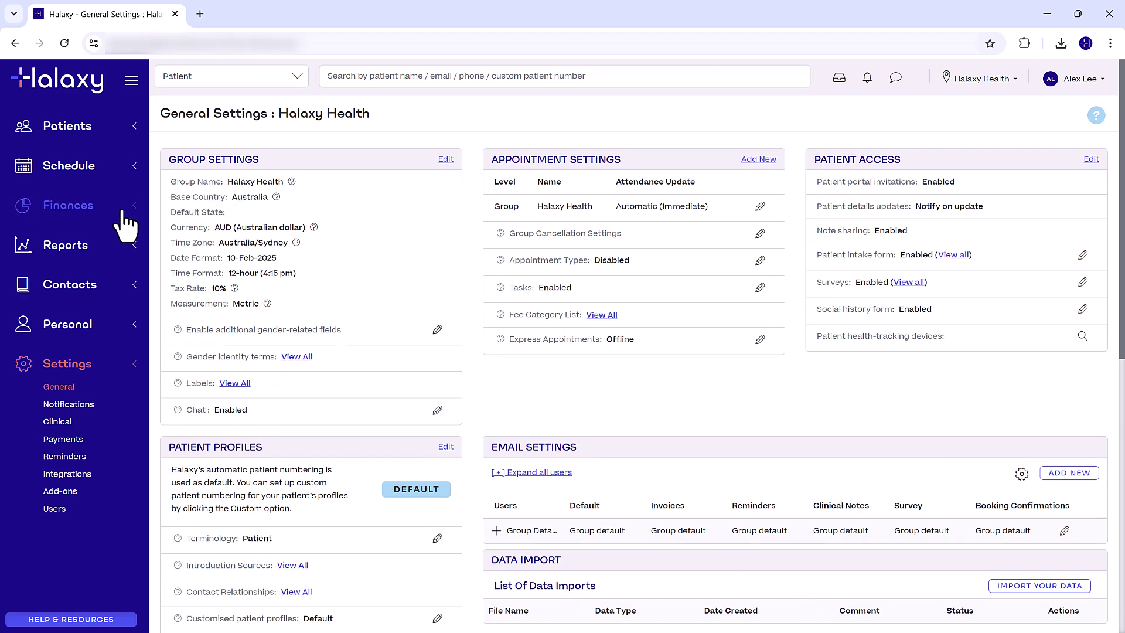
Start a new fee under Finance > Fees with Private as the funder
{"action": "left_click", "coordinate": [56, 206]}
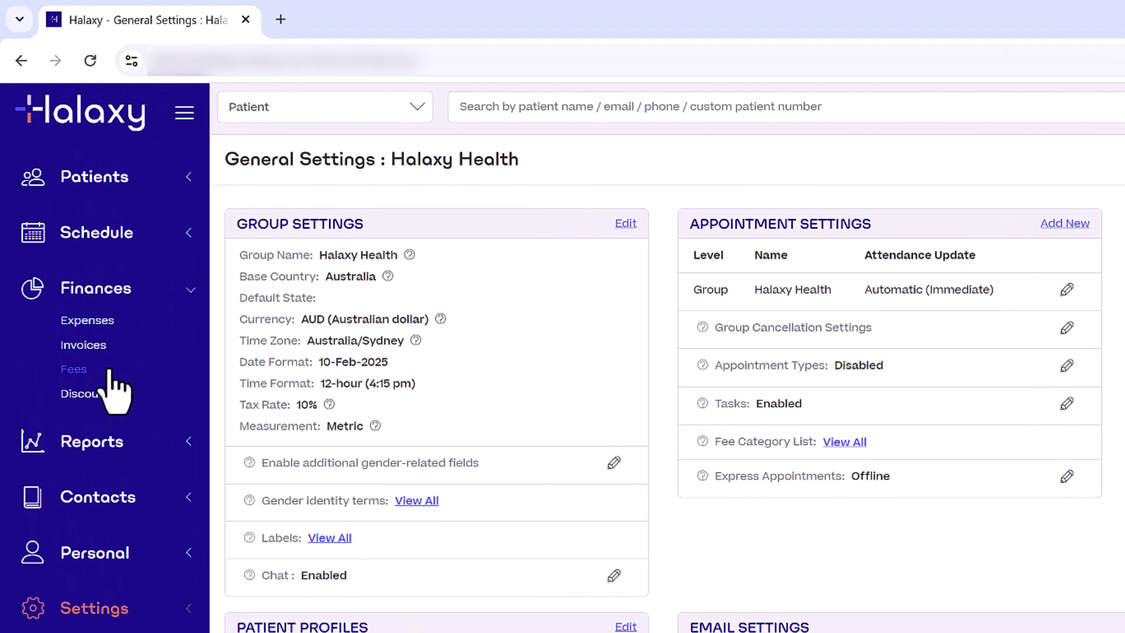
{"action": "left_click", "coordinate": [110, 369]}
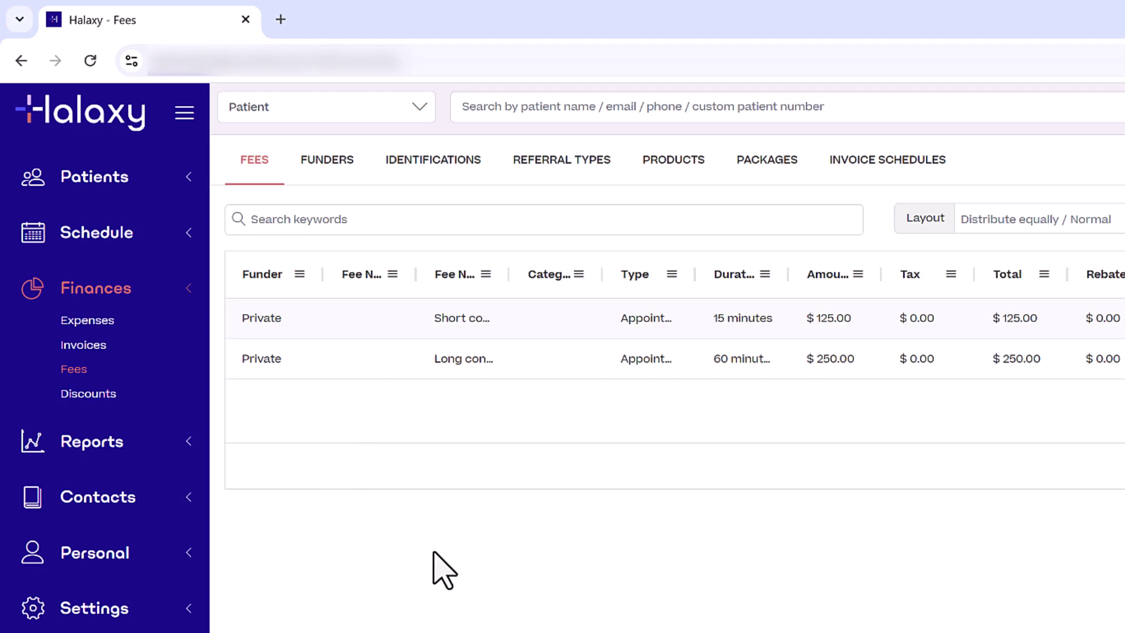
{"action": "left_click", "coordinate": [1124, 162]}
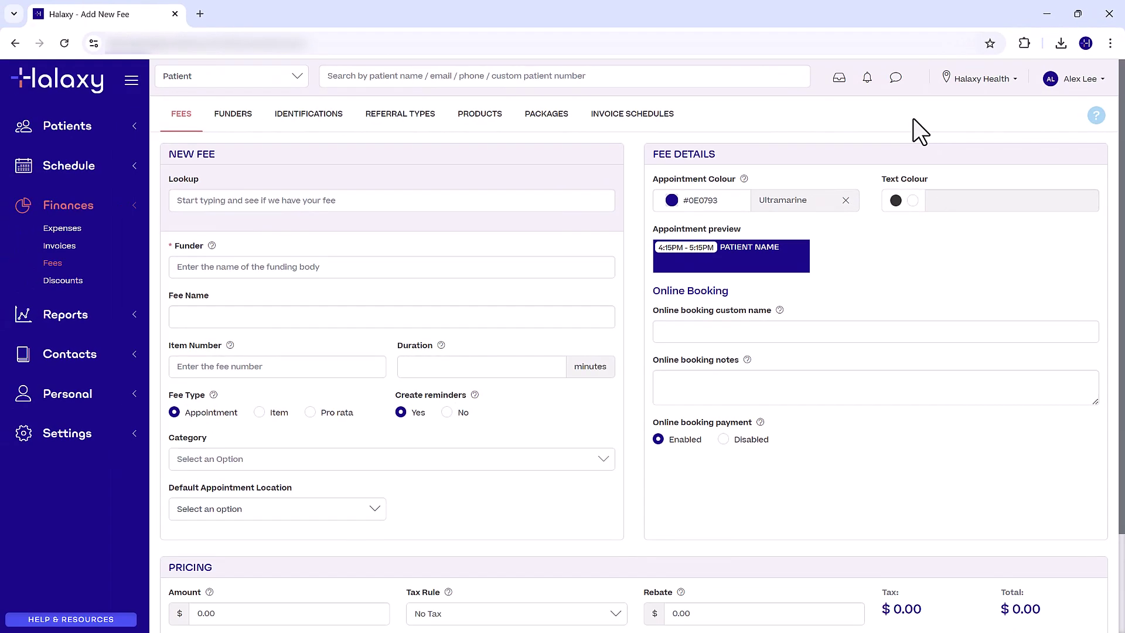
{"action": "left_click", "coordinate": [539, 267]}
{"action": "type", "text": "Pr"}
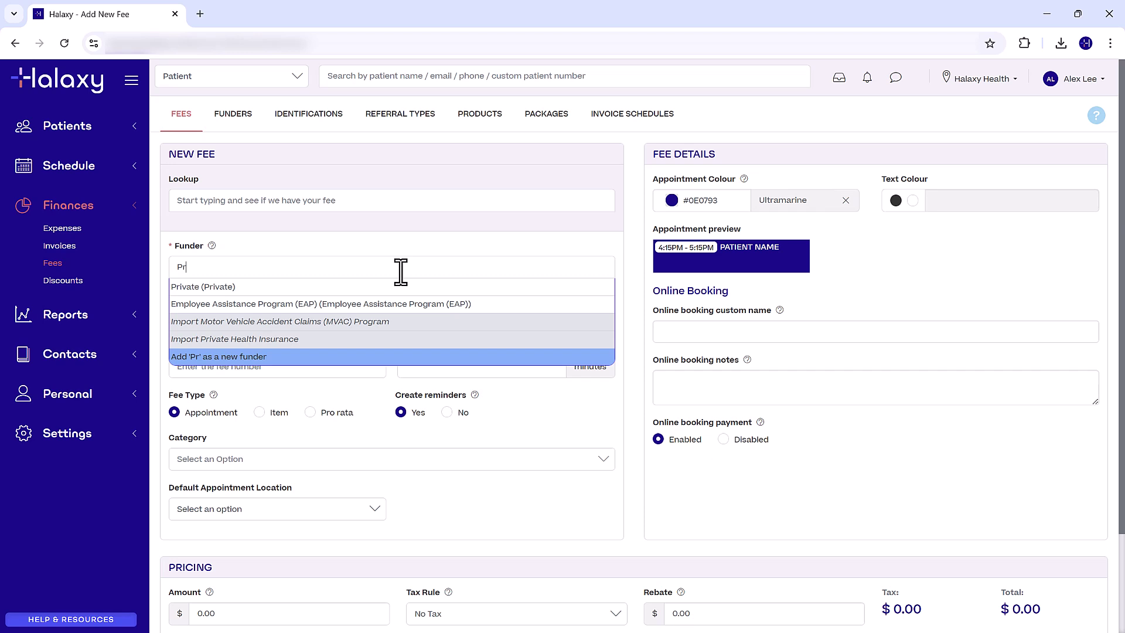
{"action": "left_click", "coordinate": [256, 287]}
Name the fee 'Medical Certificate' with a 10-minute duration
{"action": "left_click", "coordinate": [412, 318]}
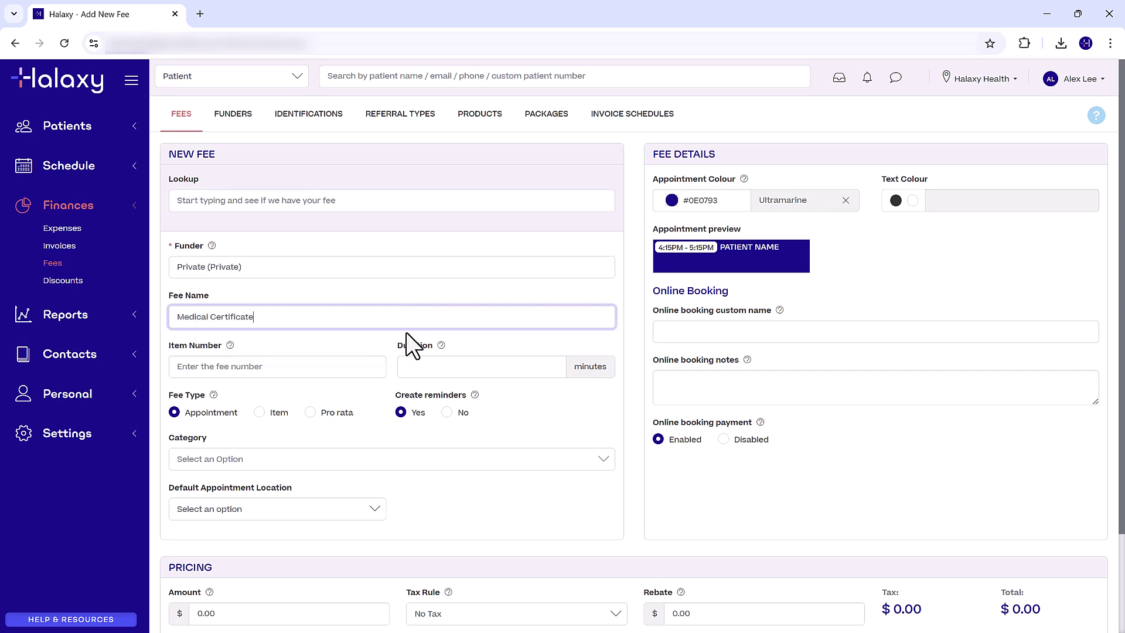
{"action": "type", "text": "Medical Certificate"}
{"action": "left_click", "coordinate": [421, 368]}
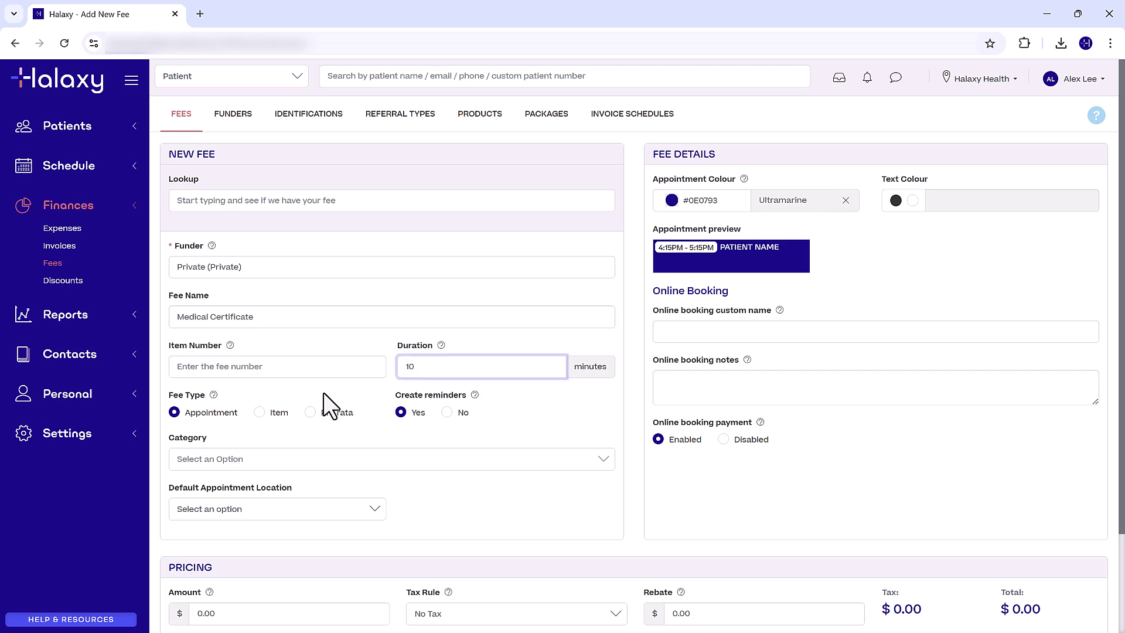
{"action": "left_click", "coordinate": [324, 429]}
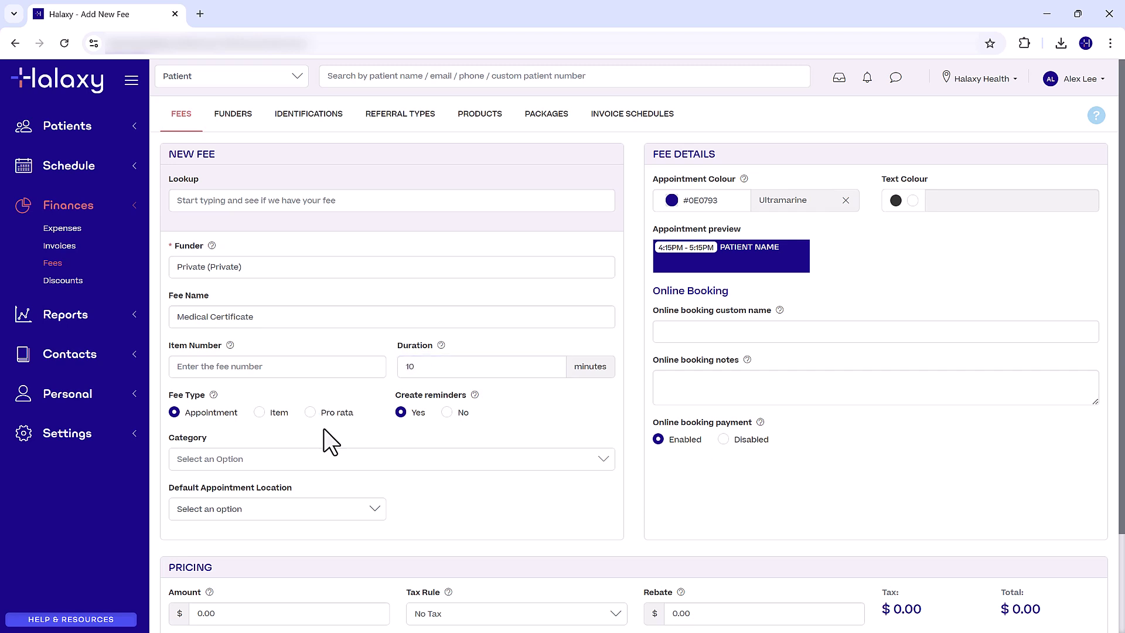
{"action": "scroll", "coordinate": [323, 429], "scroll_direction": "down", "scroll_amount": 2}
Set Halaxy Telehealth as default location, mark Express, amount 50.00, Public visibility, and save
{"action": "left_click", "coordinate": [364, 444]}
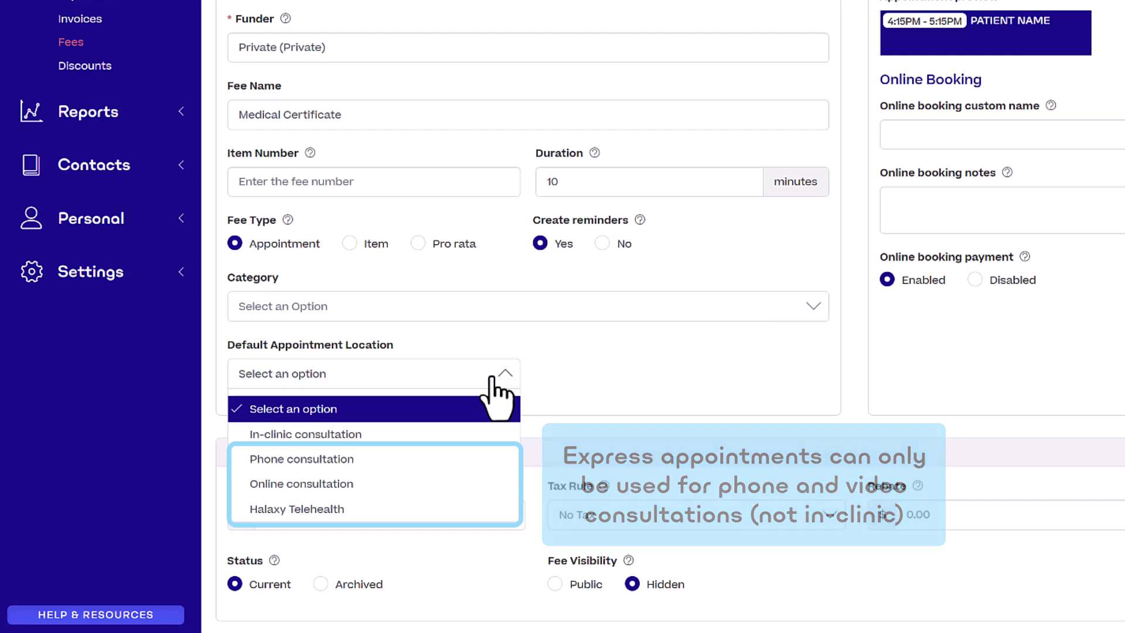
{"action": "left_click", "coordinate": [408, 508]}
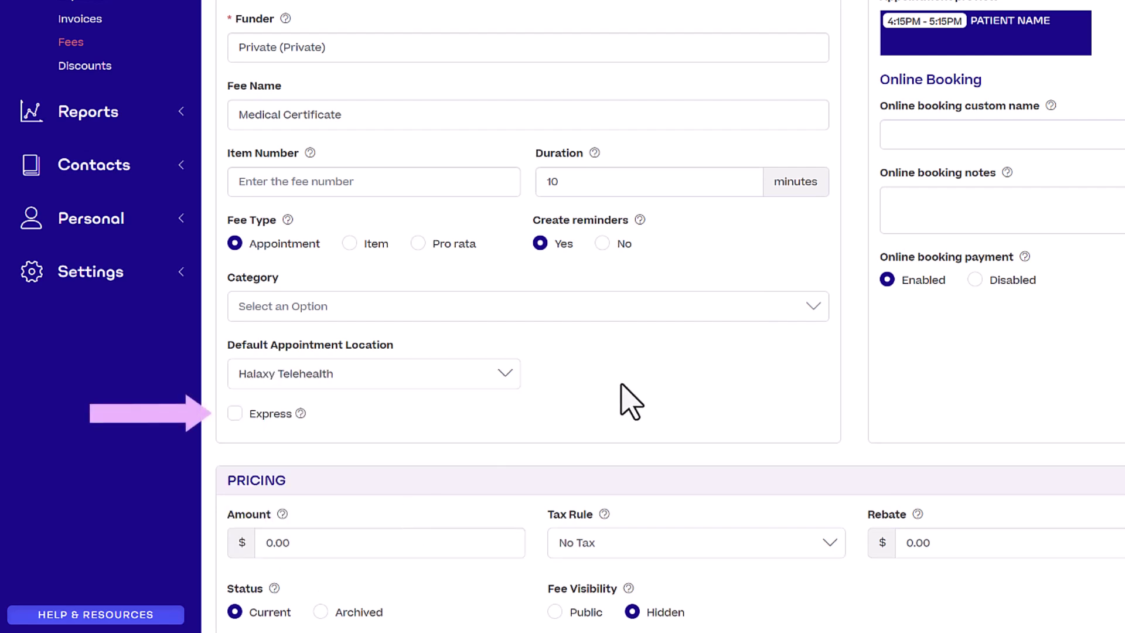
{"action": "left_click", "coordinate": [273, 417]}
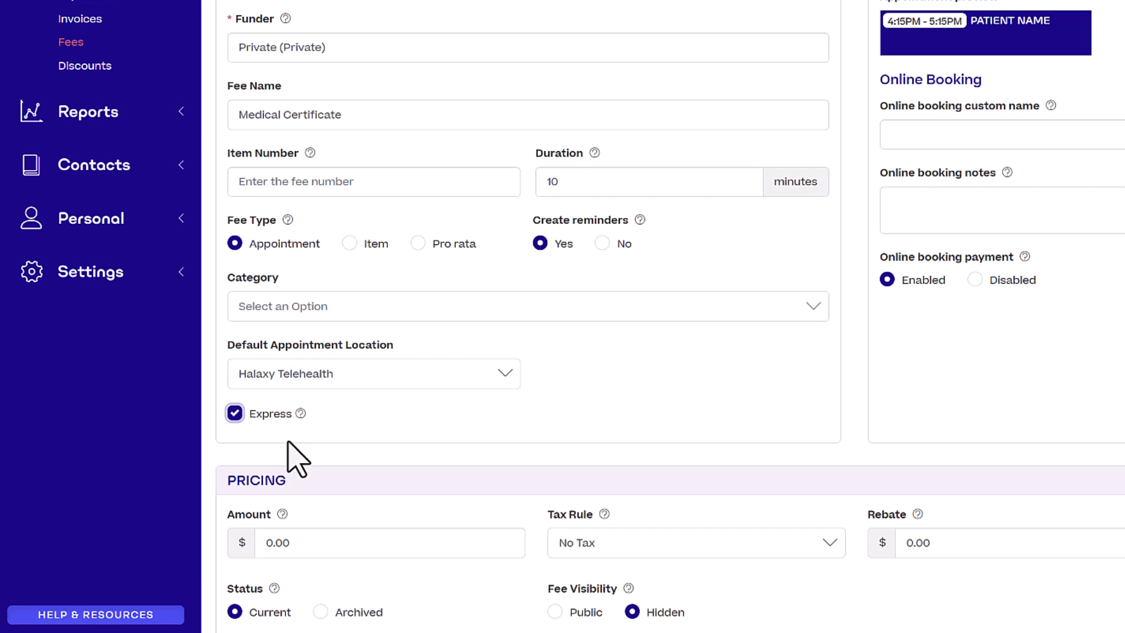
{"action": "scroll", "coordinate": [287, 457], "scroll_direction": "down", "scroll_amount": 2}
{"action": "left_click", "coordinate": [262, 543]}
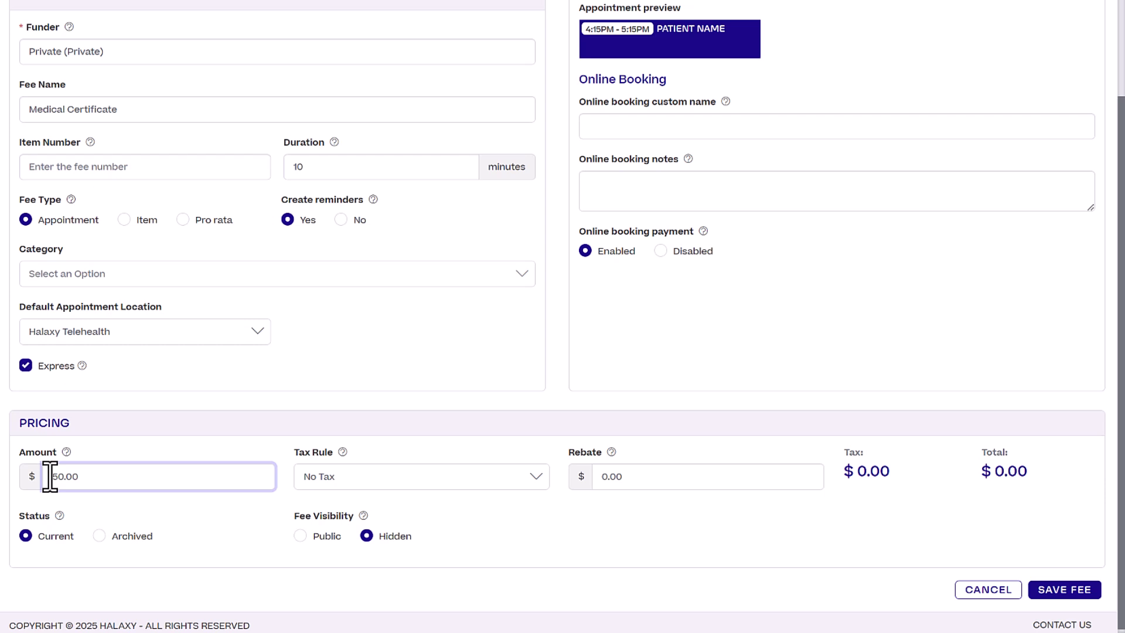
{"action": "left_click", "coordinate": [326, 538]}
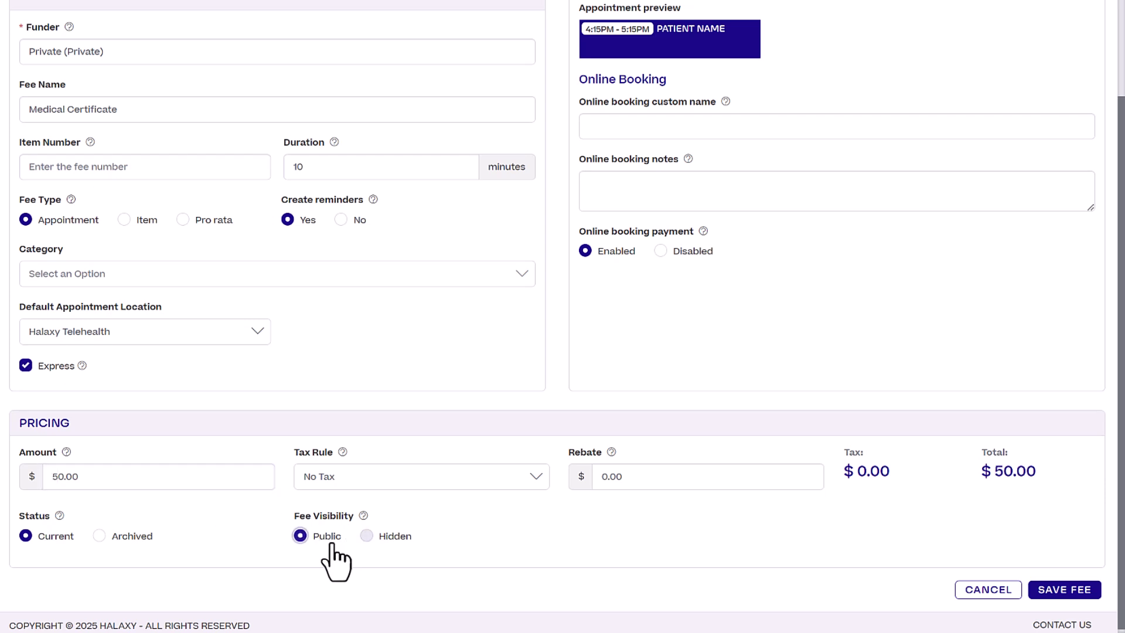
{"action": "left_click", "coordinate": [1075, 595]}
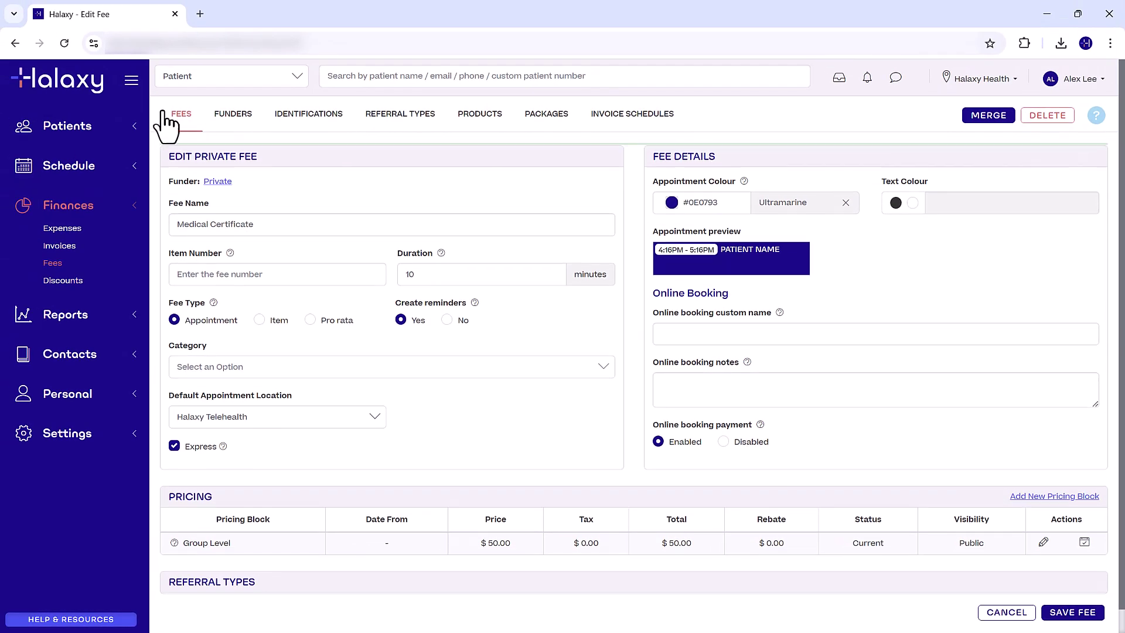
Create a new fee copied from Medical Certificate and rename it 'Prescription Request'
{"action": "left_click", "coordinate": [170, 114]}
{"action": "left_click", "coordinate": [940, 116]}
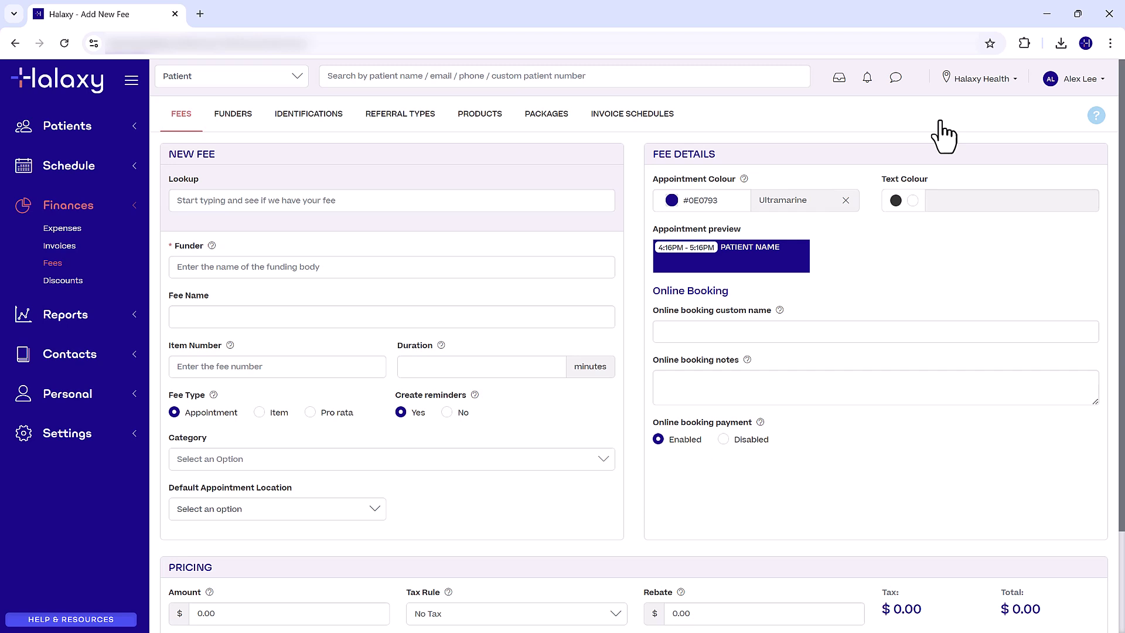
{"action": "left_click", "coordinate": [522, 201]}
{"action": "type", "text": "Medi"}
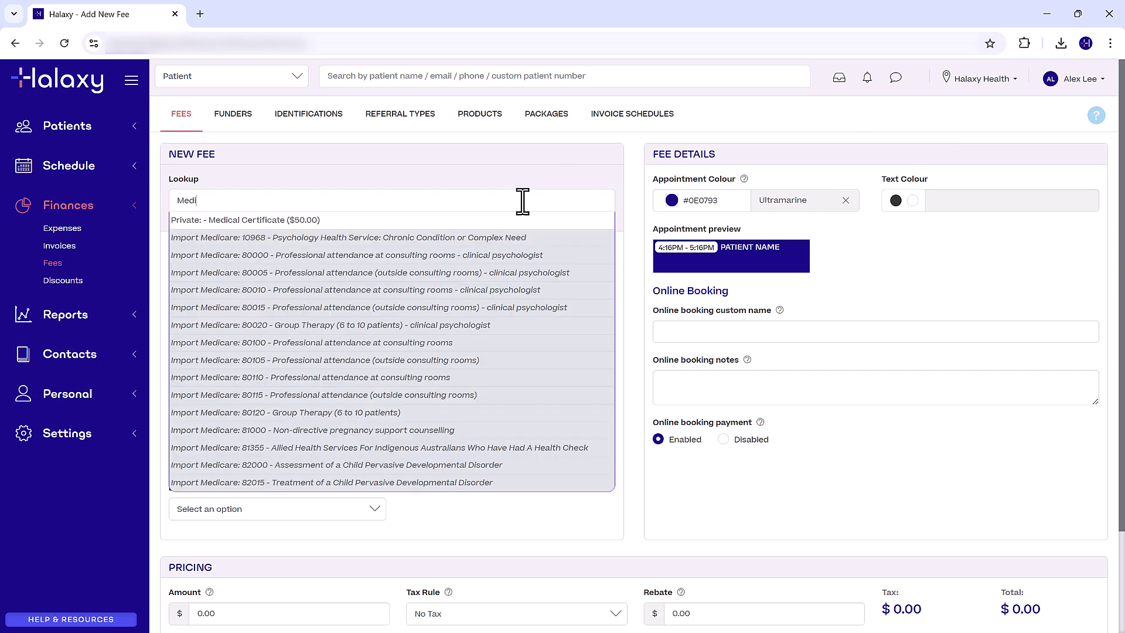
{"action": "left_click", "coordinate": [469, 221]}
{"action": "left_click", "coordinate": [262, 324]}
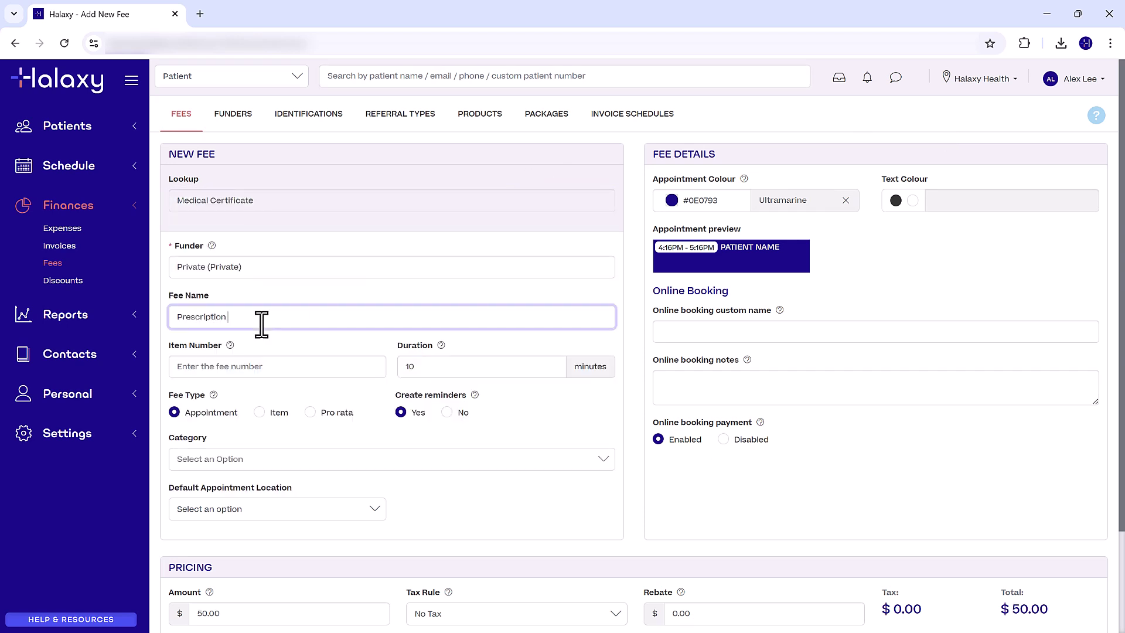
{"action": "type", "text": "Prescription Request"}
Set Halaxy Telehealth as default location, mark Express and Public, and save the fee
{"action": "scroll", "coordinate": [469, 494], "scroll_direction": "down", "scroll_amount": 3}
{"action": "left_click", "coordinate": [368, 385]}
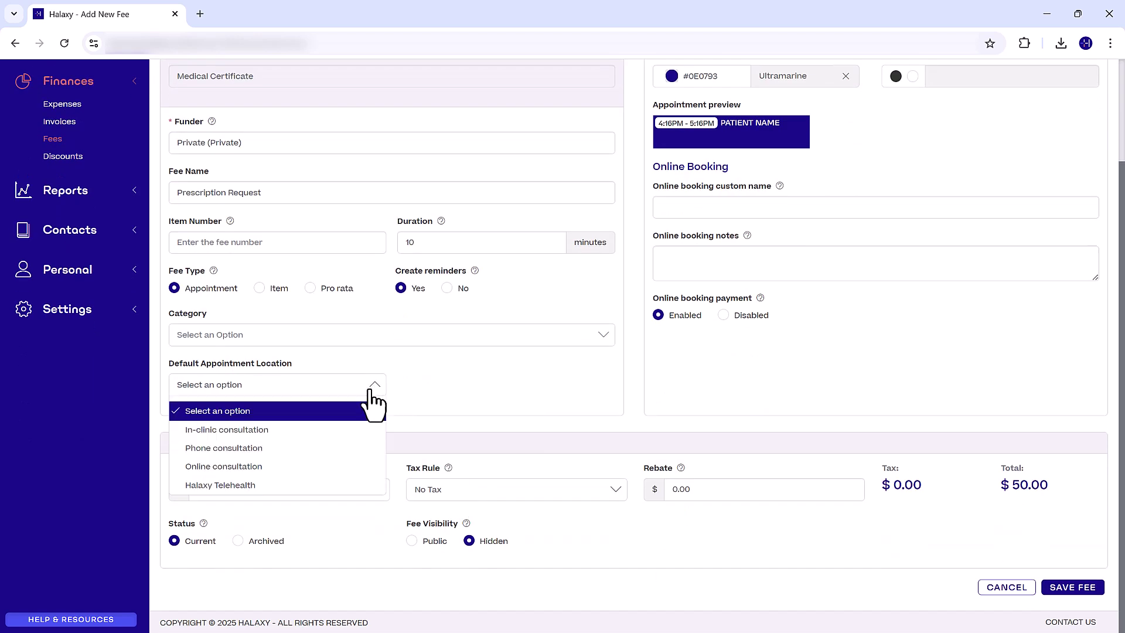
{"action": "left_click", "coordinate": [332, 486]}
{"action": "left_click", "coordinate": [210, 419]}
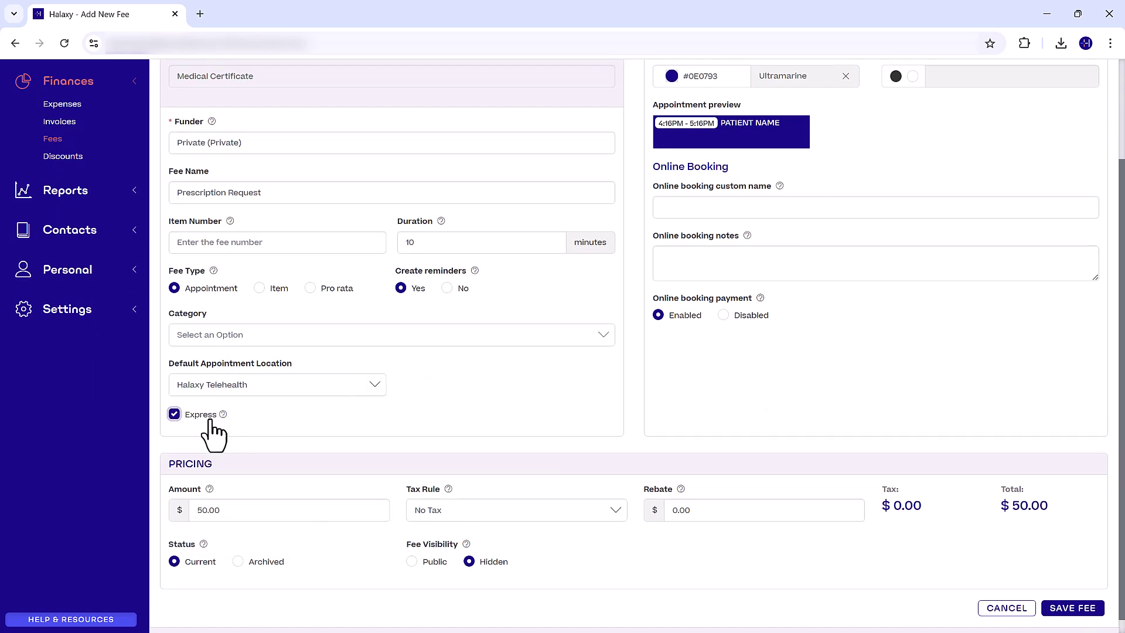
{"action": "left_click", "coordinate": [434, 562]}
{"action": "left_click", "coordinate": [1081, 608]}
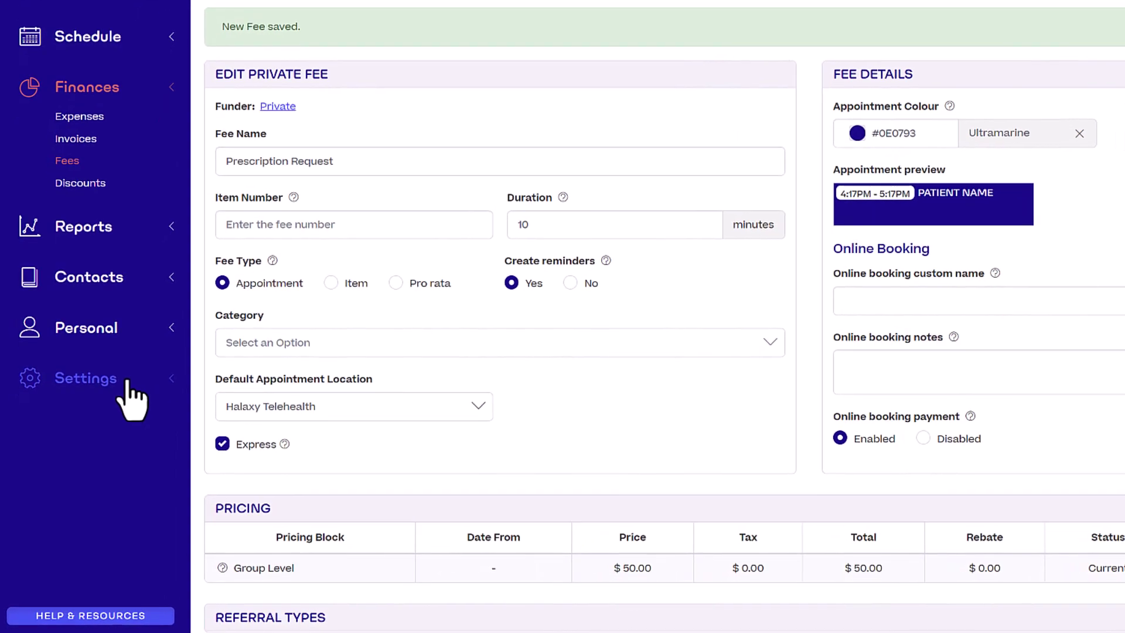
In General settings, change Express Appointments status to Online and save
{"action": "left_click", "coordinate": [98, 435]}
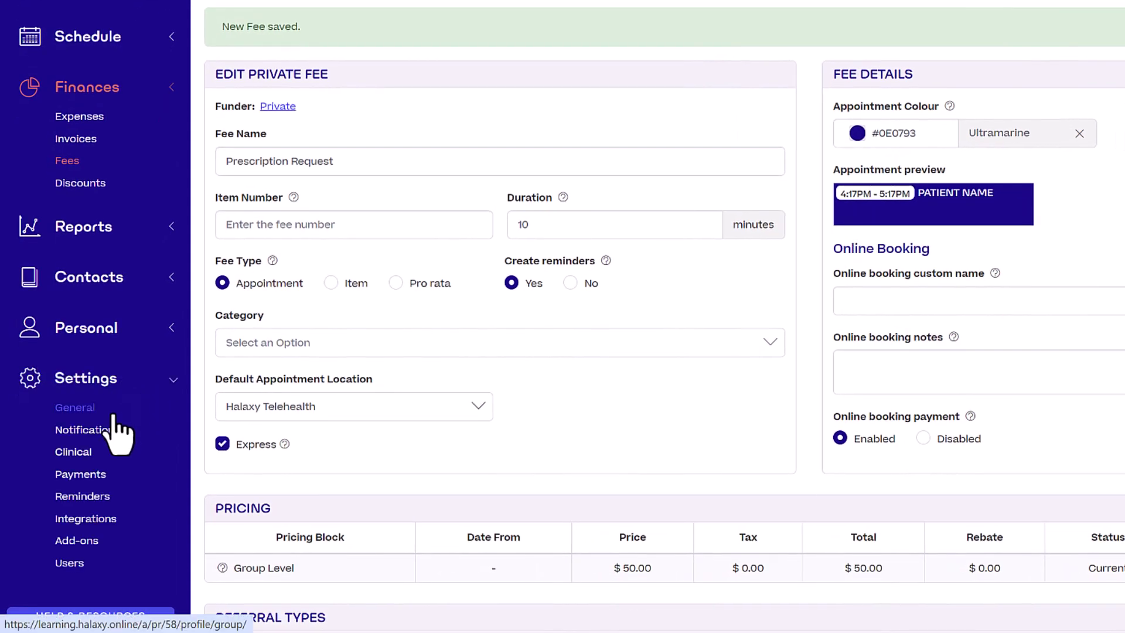
{"action": "left_click", "coordinate": [115, 416]}
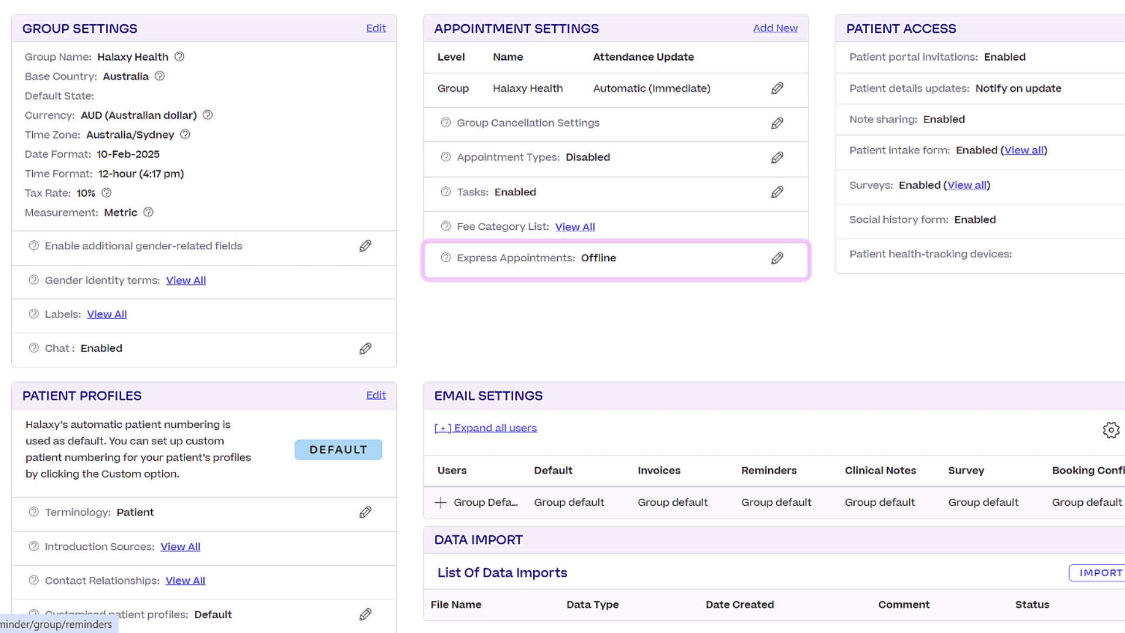
{"action": "left_click", "coordinate": [777, 259]}
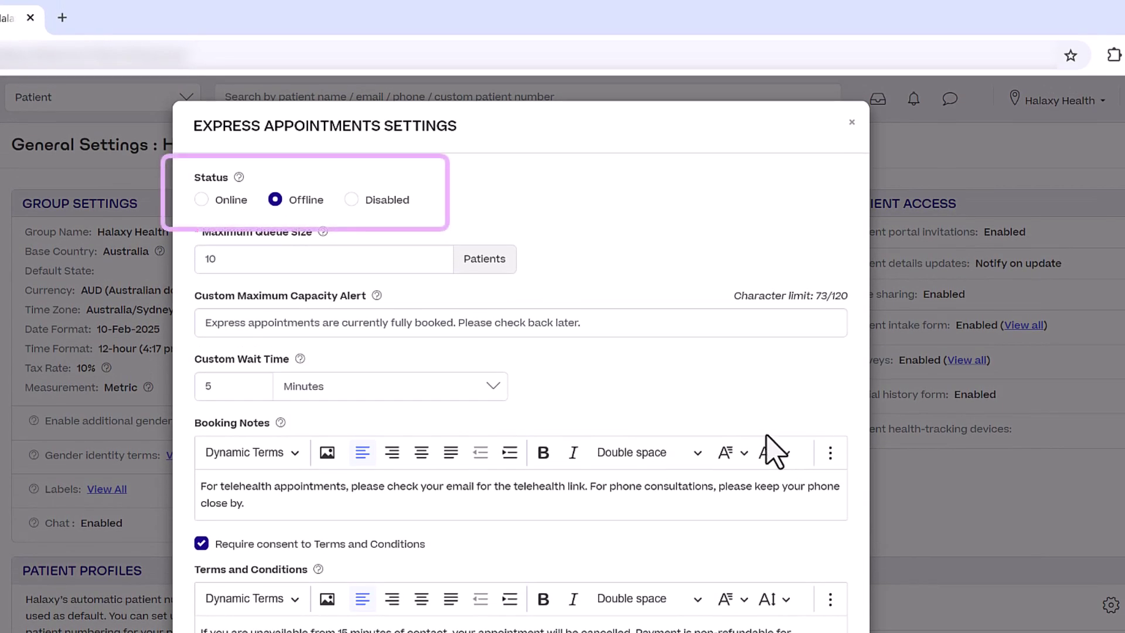
{"action": "left_click", "coordinate": [230, 199]}
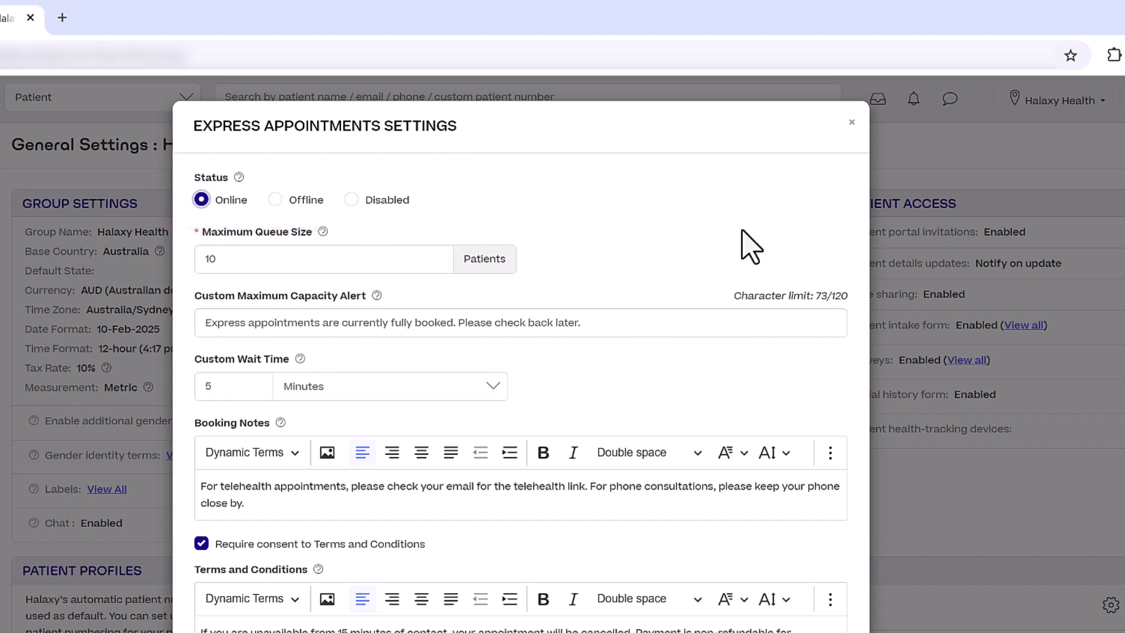
{"action": "scroll", "coordinate": [761, 399], "scroll_direction": "down", "scroll_amount": 2}
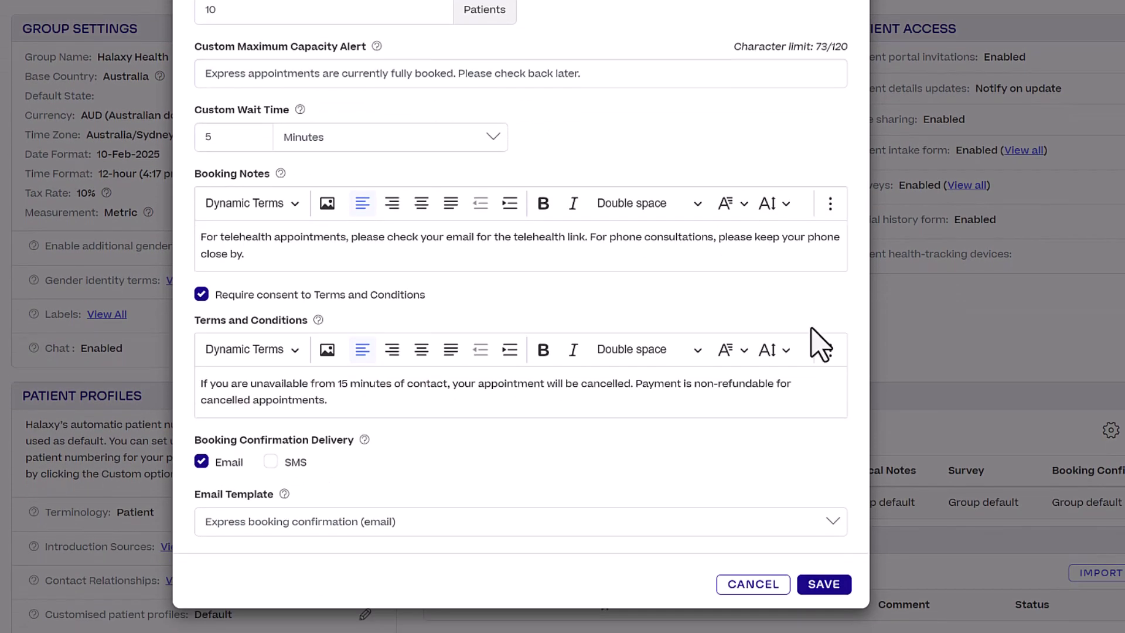
{"action": "left_click", "coordinate": [827, 589]}
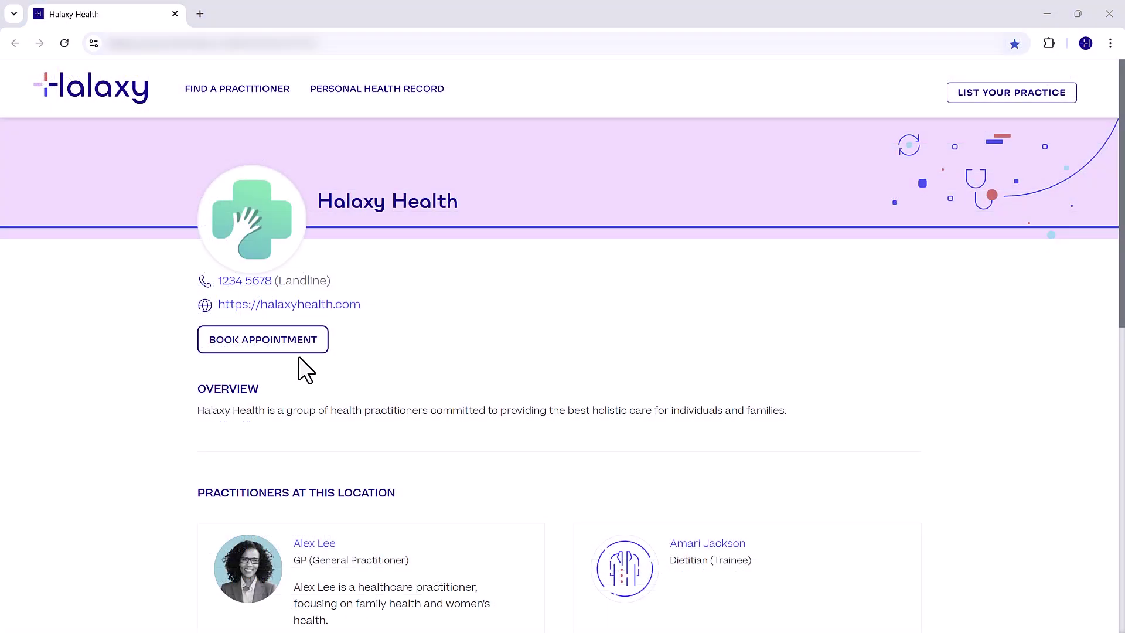
Preview the practice's public booking page via Book Appointment
{"action": "left_click", "coordinate": [291, 353]}
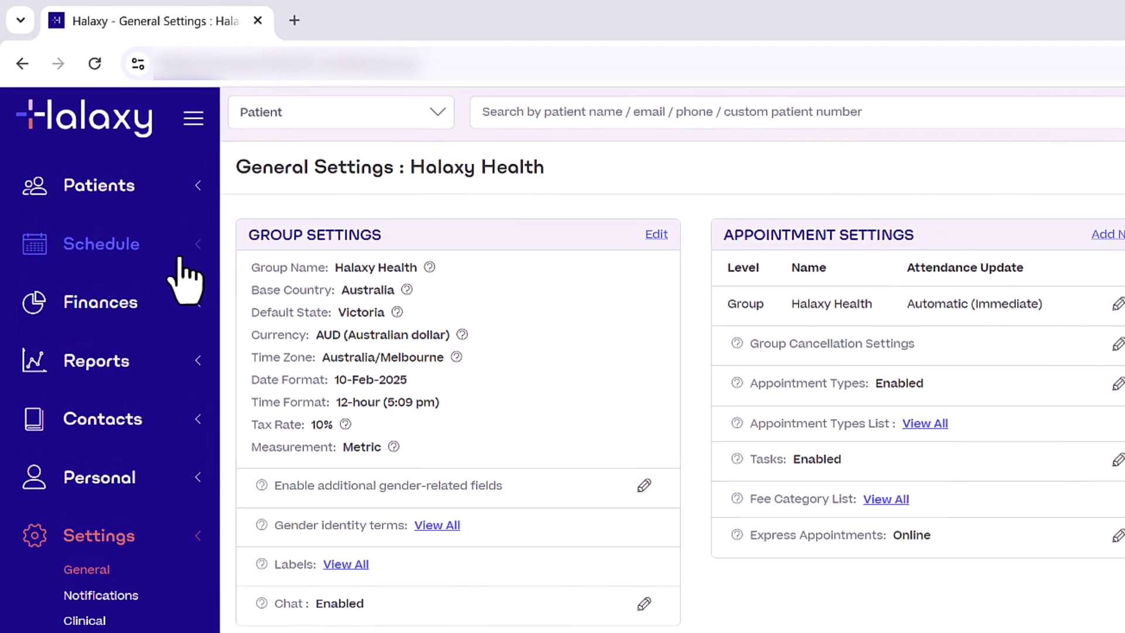
Go Online in the Express Appointments queue and open the 10-Feb-2025 Medical Certificate request
{"action": "left_click", "coordinate": [122, 172]}
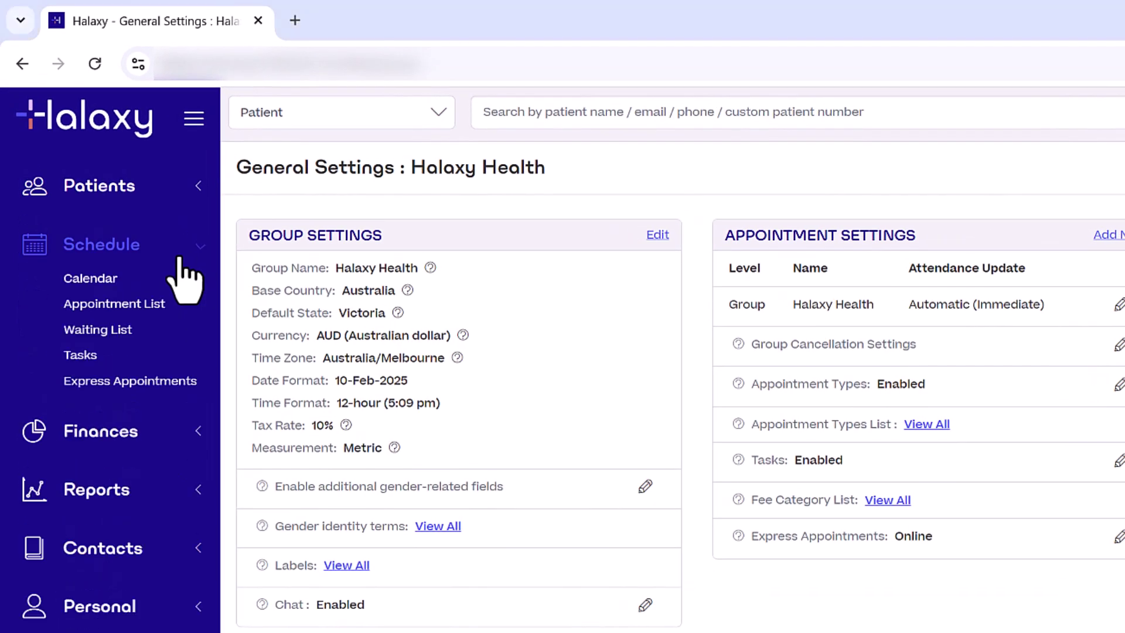
{"action": "left_click", "coordinate": [189, 387]}
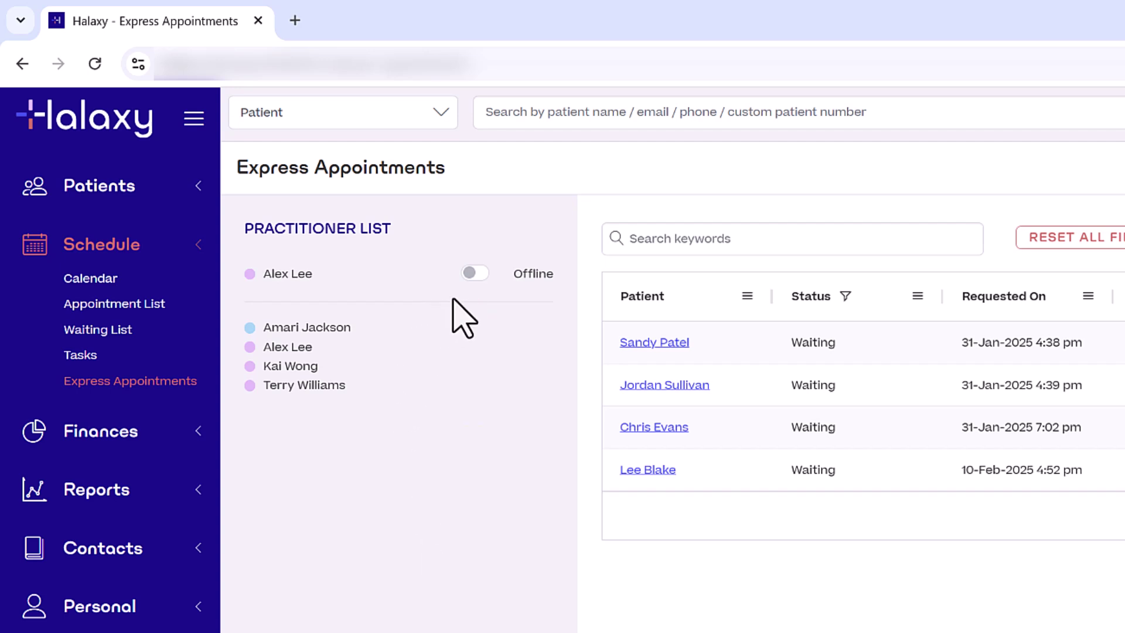
{"action": "left_click", "coordinate": [477, 275]}
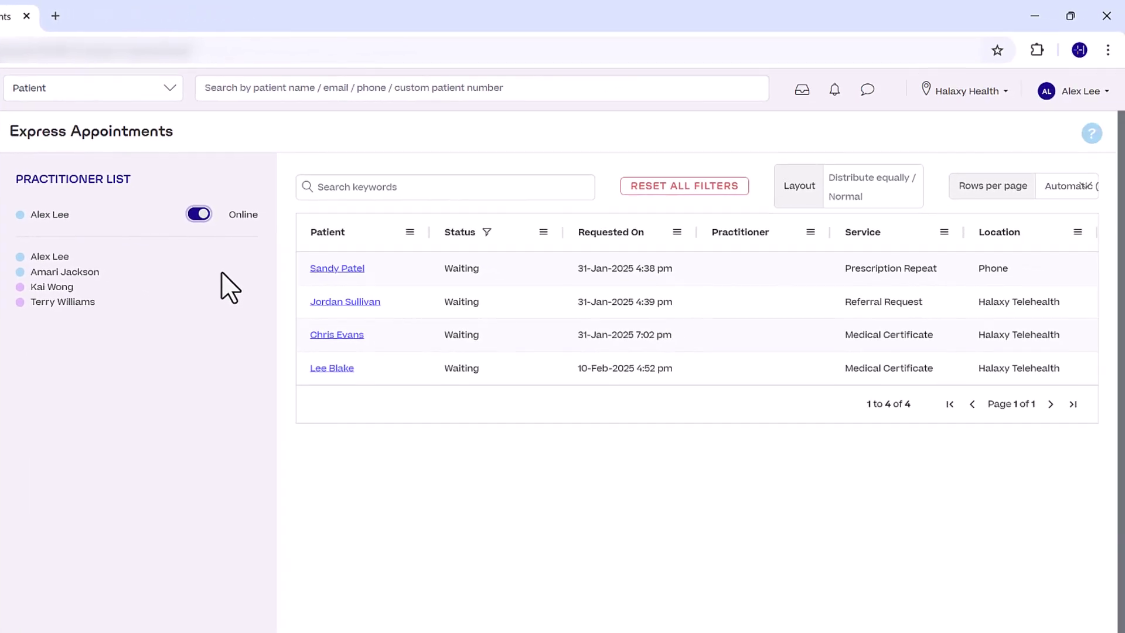
{"action": "left_click", "coordinate": [686, 375]}
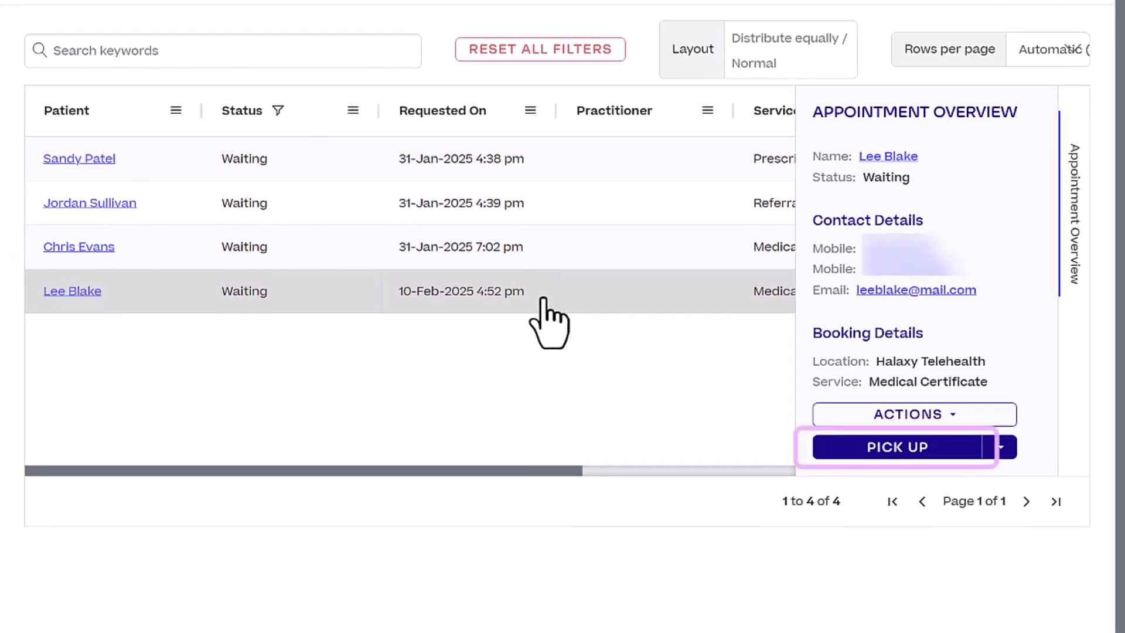
Pick up the 10-Feb-2025 Medical Certificate request yourself and reopen its overview
{"action": "left_click", "coordinate": [999, 447]}
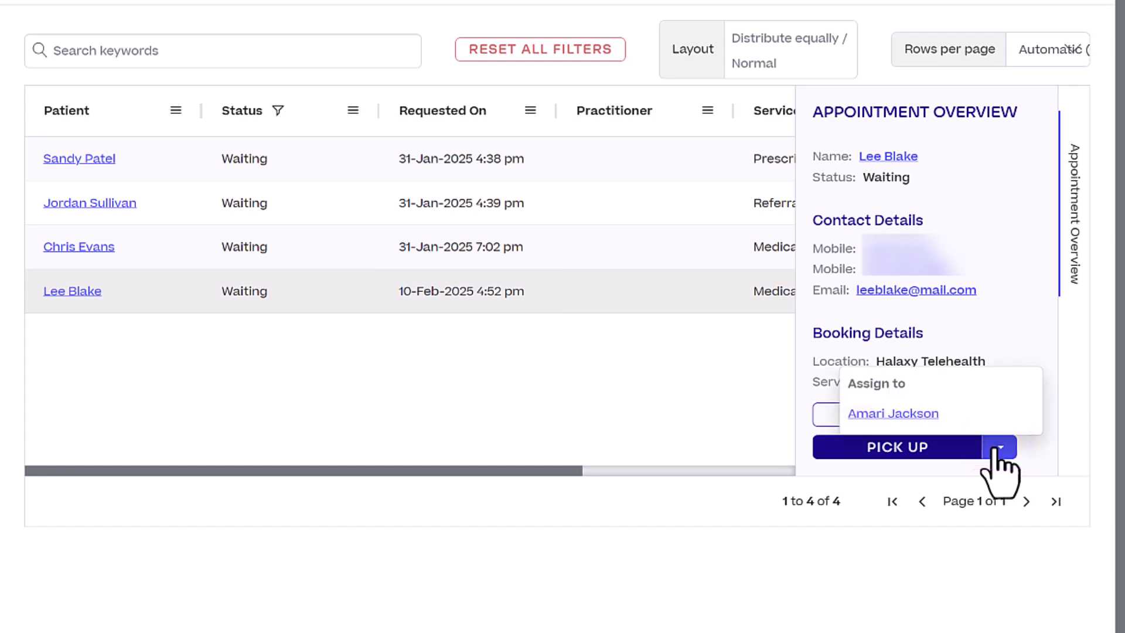
{"action": "left_click", "coordinate": [997, 447]}
{"action": "left_click", "coordinate": [940, 449]}
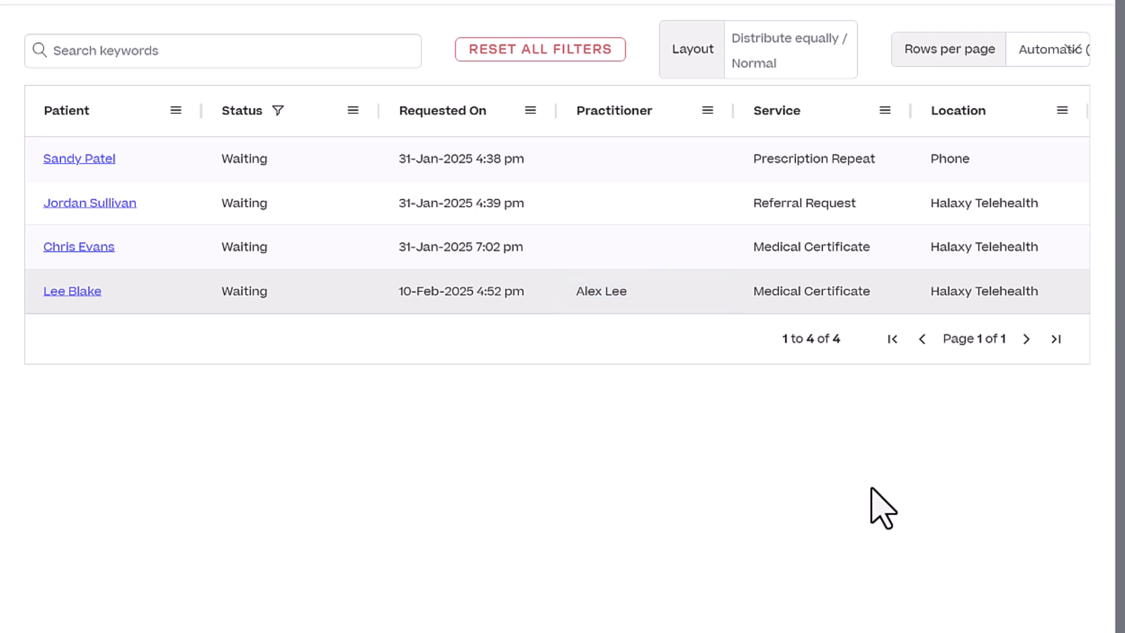
{"action": "left_click", "coordinate": [694, 308]}
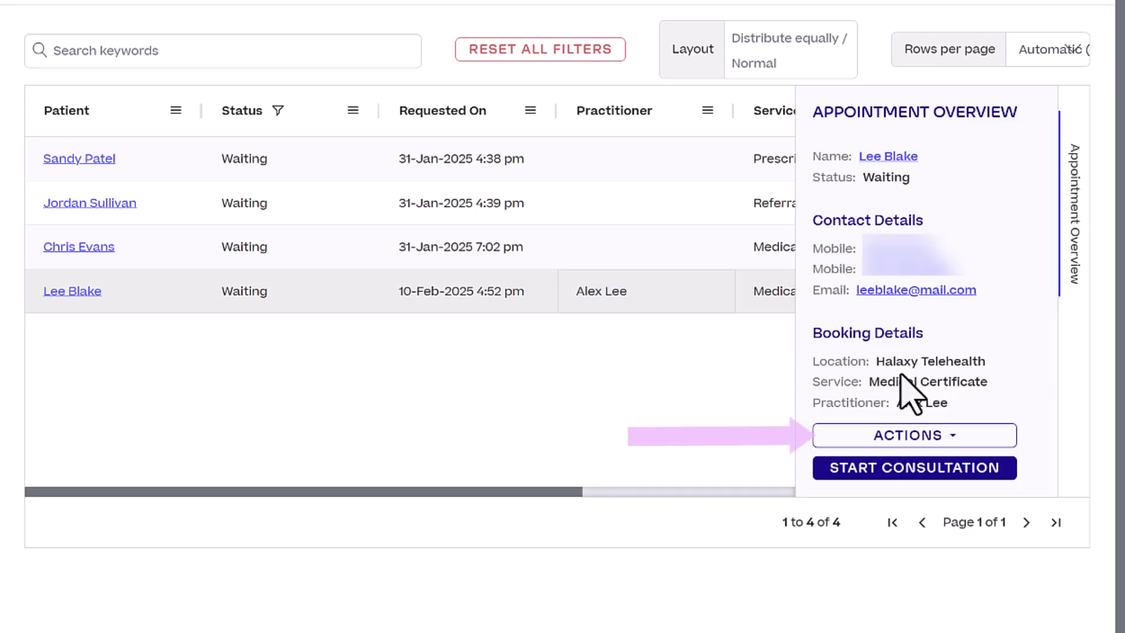
View the appointment's telehealth consultation link
{"action": "left_click", "coordinate": [961, 444]}
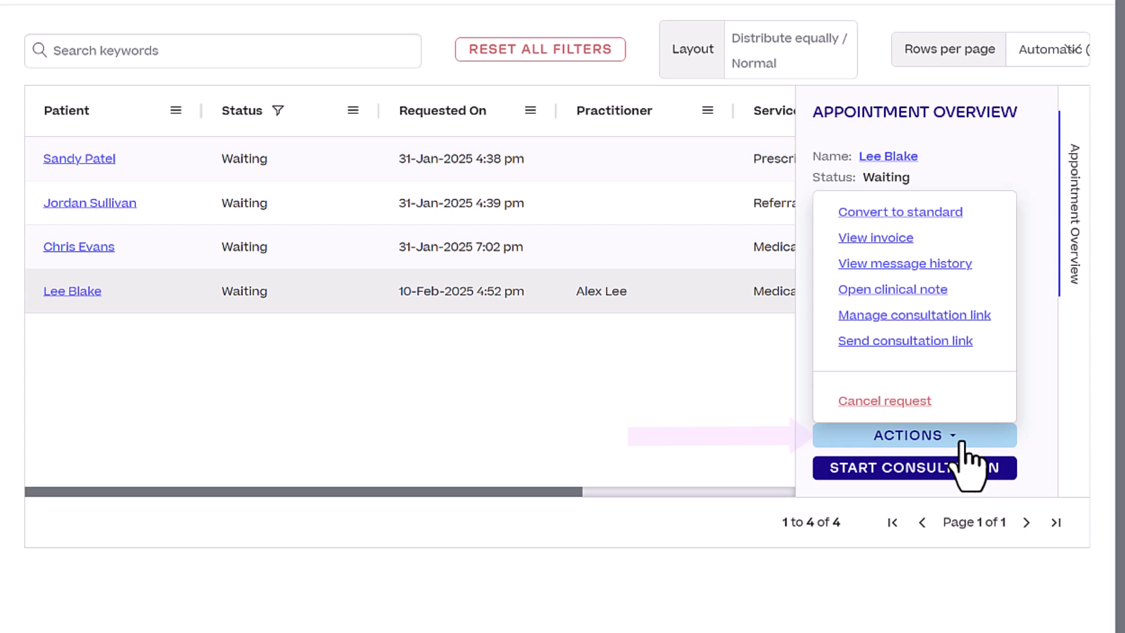
{"action": "left_click", "coordinate": [937, 316]}
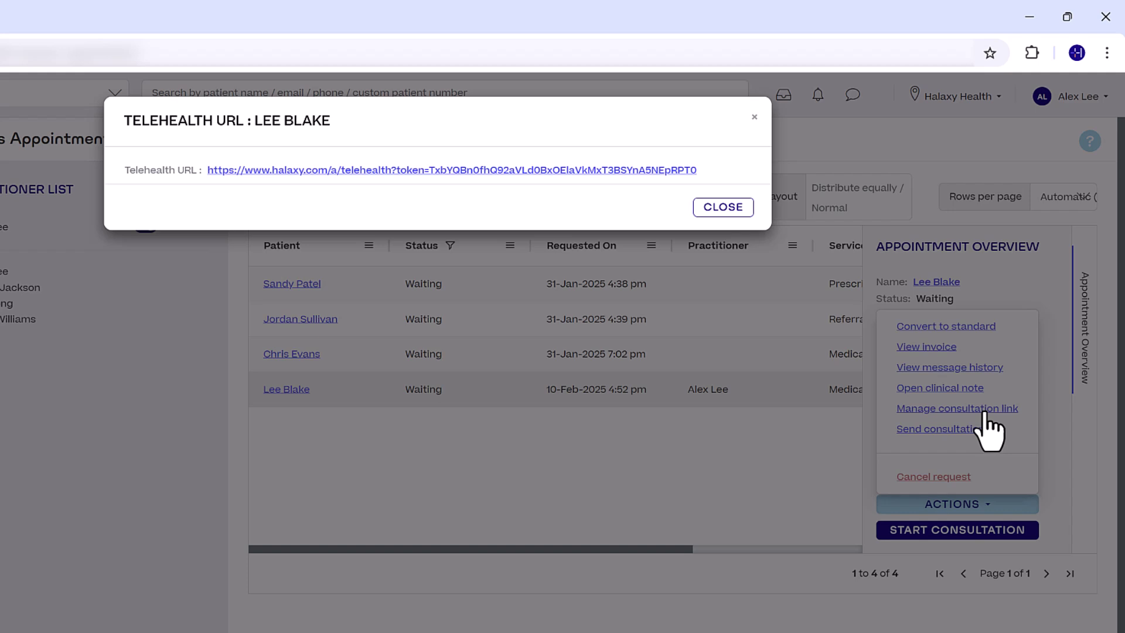
{"action": "left_click", "coordinate": [737, 212]}
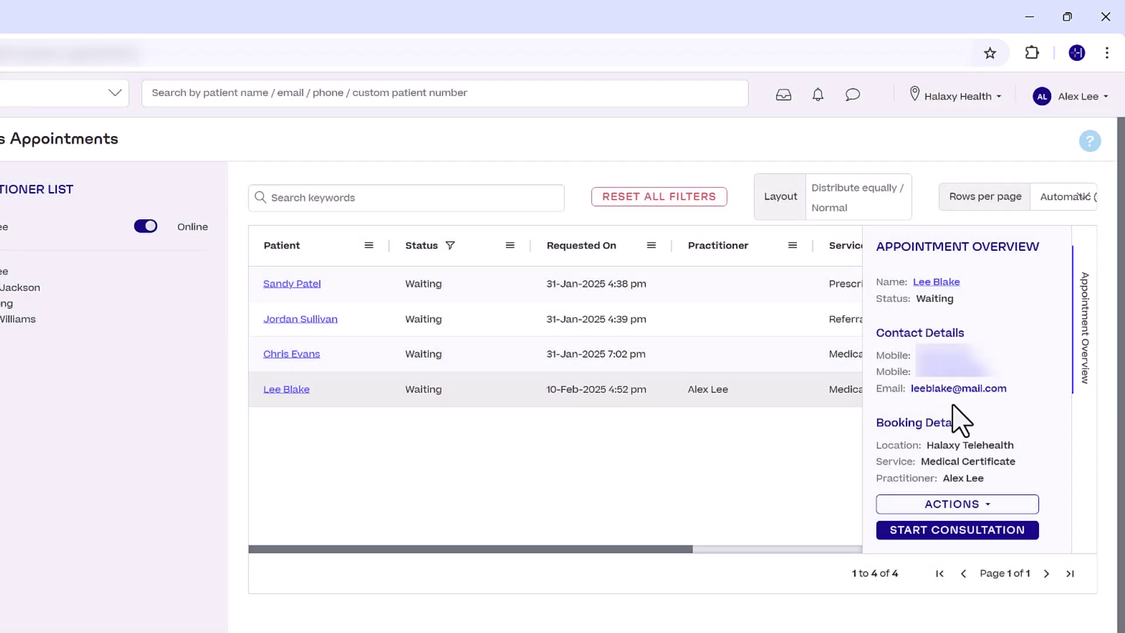
Email the patient the consultation link using the Express booking confirmation (email) template
{"action": "left_click", "coordinate": [990, 507]}
{"action": "left_click", "coordinate": [976, 430]}
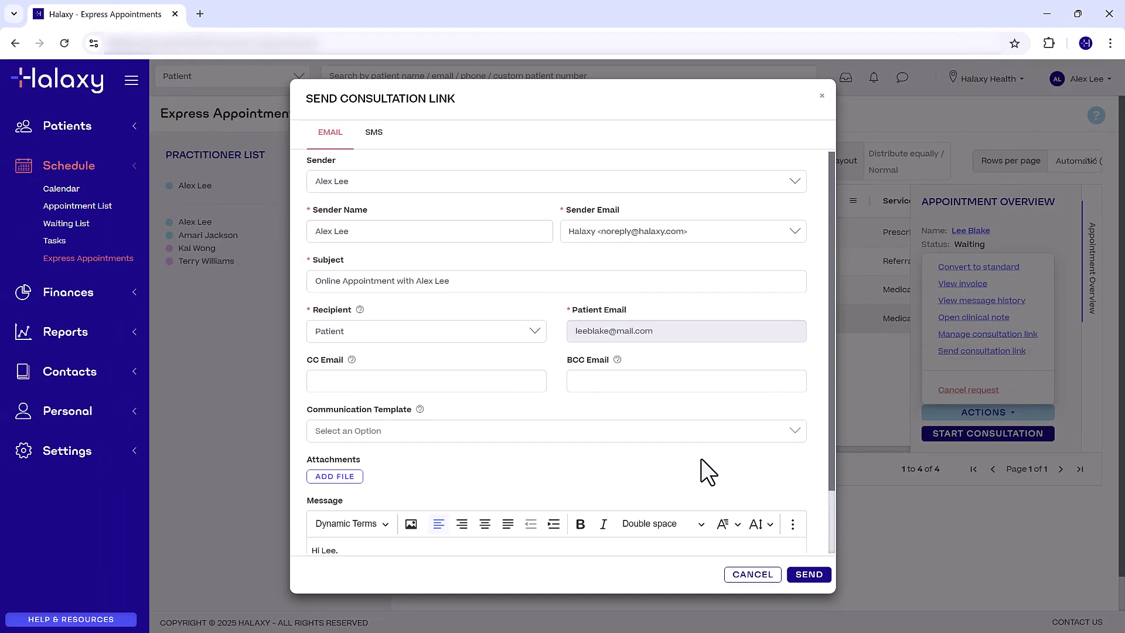
{"action": "left_click", "coordinate": [674, 431]}
{"action": "left_click", "coordinate": [472, 524]}
{"action": "scroll", "coordinate": [454, 447], "scroll_direction": "down", "scroll_amount": 1}
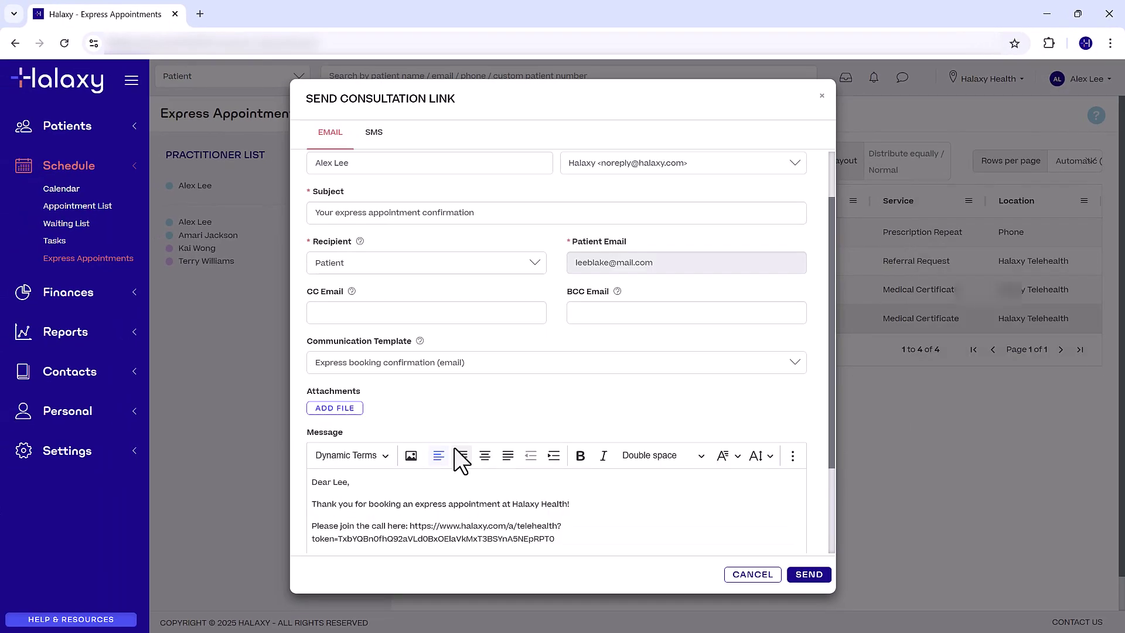
{"action": "scroll", "coordinate": [524, 510], "scroll_direction": "down", "scroll_amount": 2}
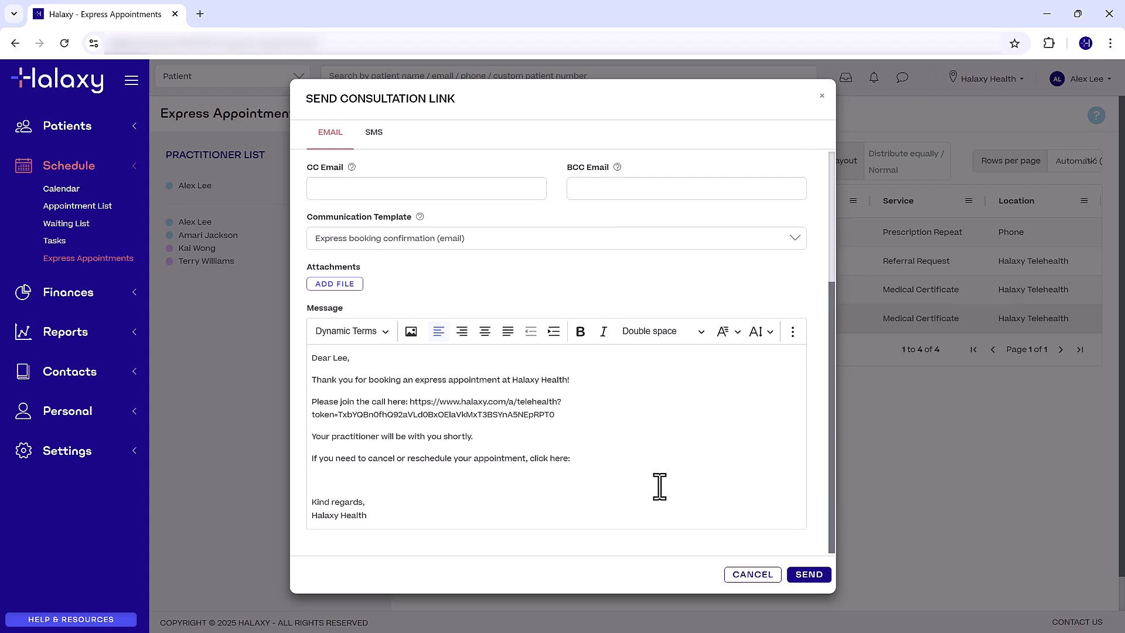
{"action": "left_click", "coordinate": [811, 574]}
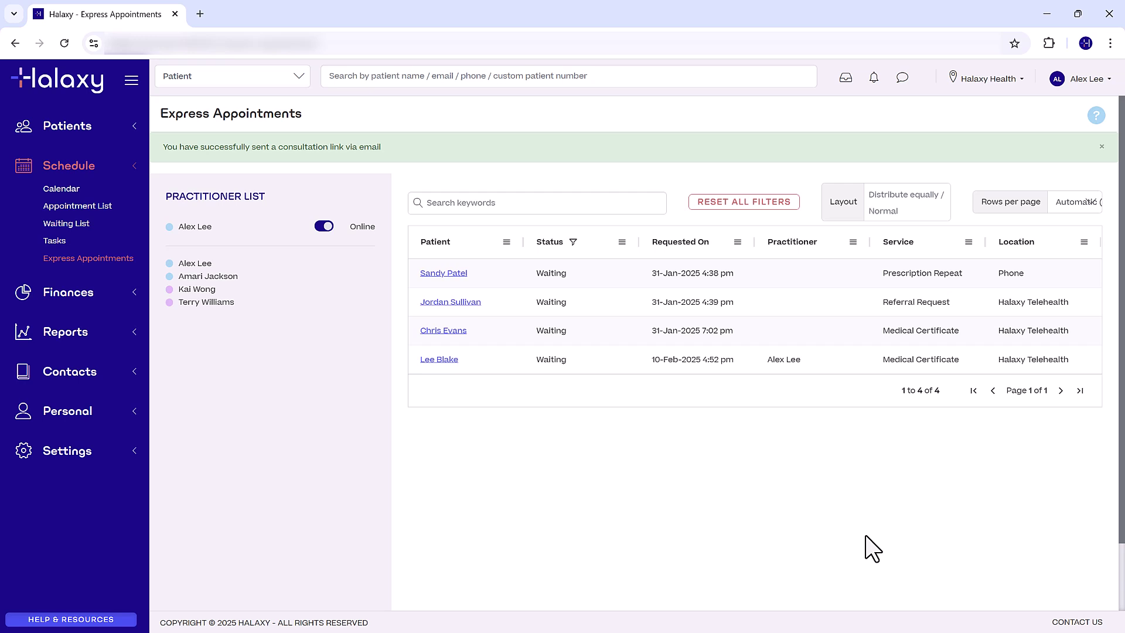
Start the 10-Feb-2025 consultation, bringing up the 2-credit Telehealth launch prompt
{"action": "left_click", "coordinate": [814, 366]}
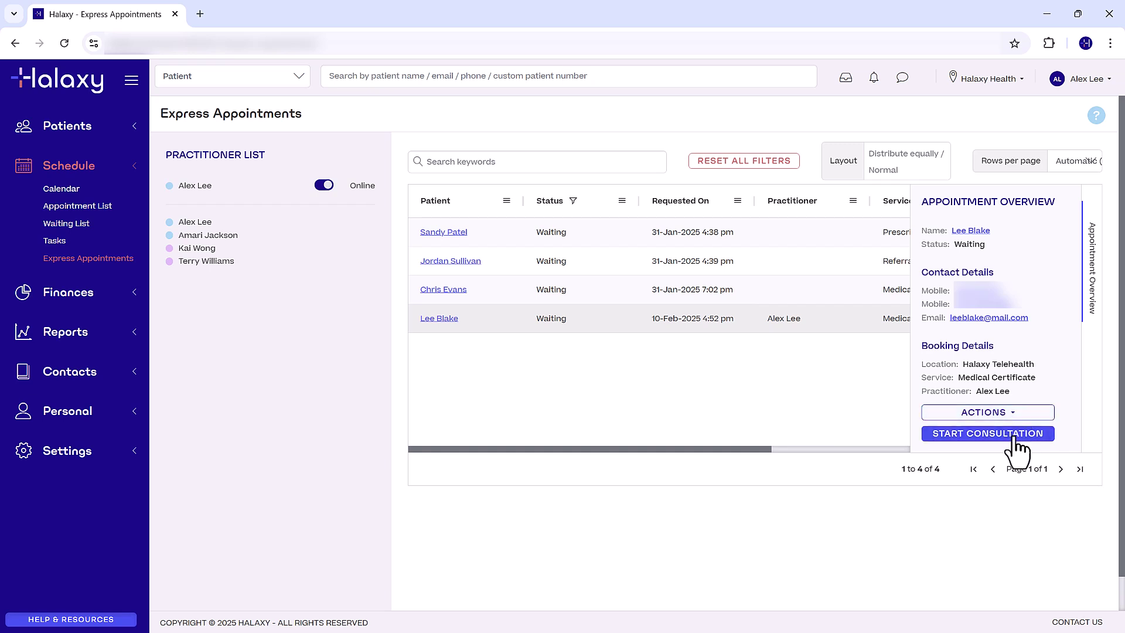
{"action": "left_click", "coordinate": [1013, 435]}
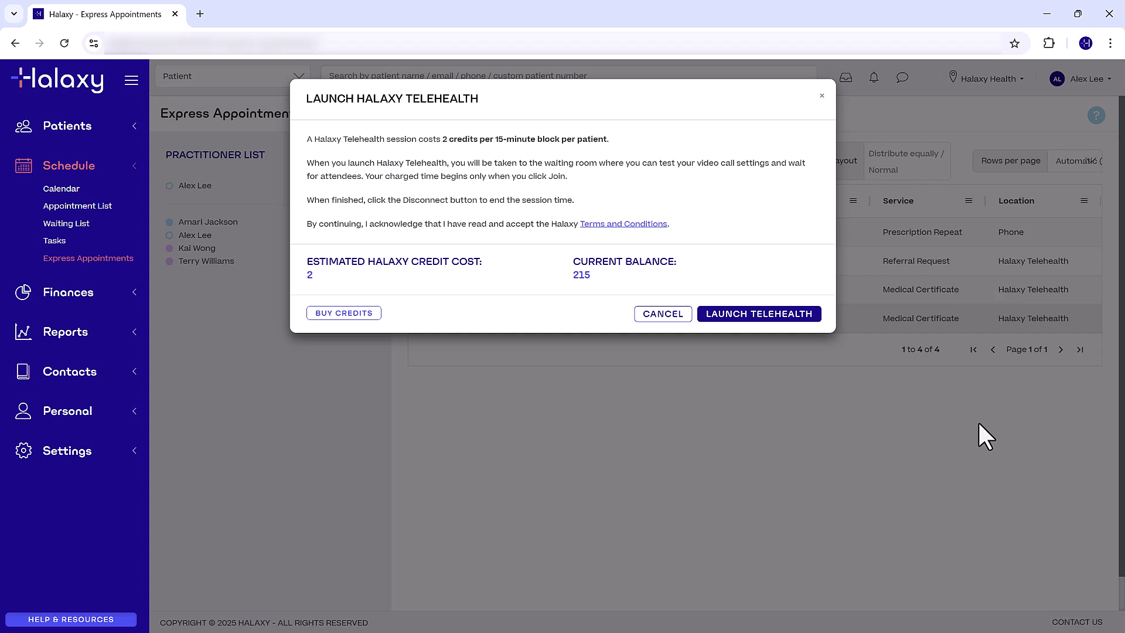
Launch Halaxy Telehealth, hold the video call, and hang up
{"action": "left_click", "coordinate": [784, 319]}
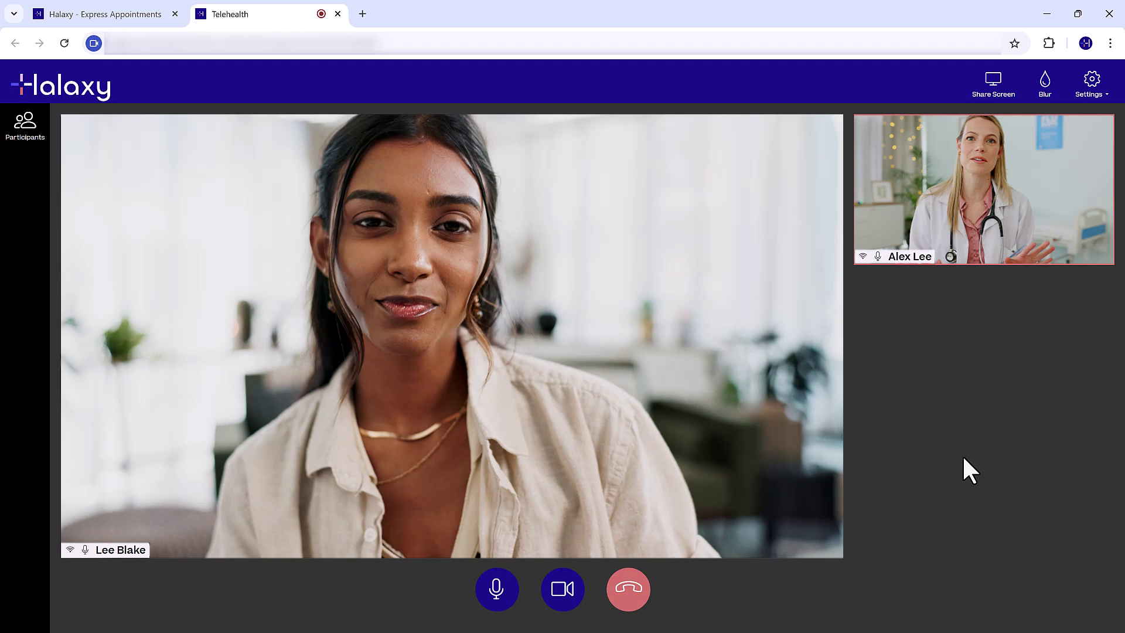
{"action": "left_click", "coordinate": [630, 592]}
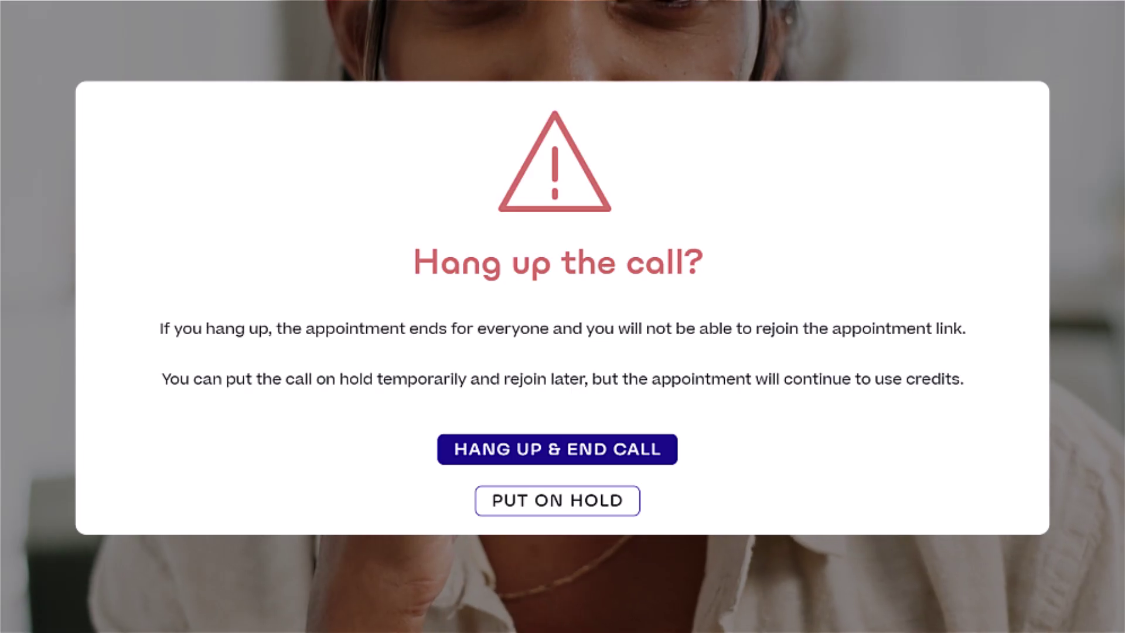
End the call for everyone, mark the appointment Finished, and pick up the 31-Jan-2025 7:02 pm request
{"action": "left_click", "coordinate": [668, 462]}
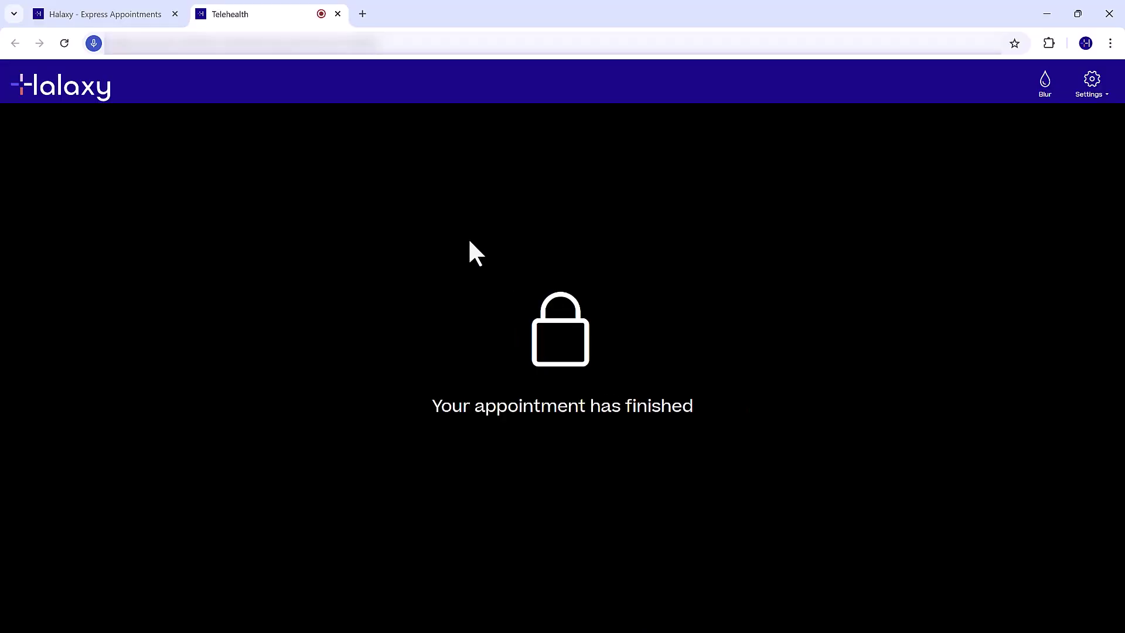
{"action": "left_click", "coordinate": [337, 13]}
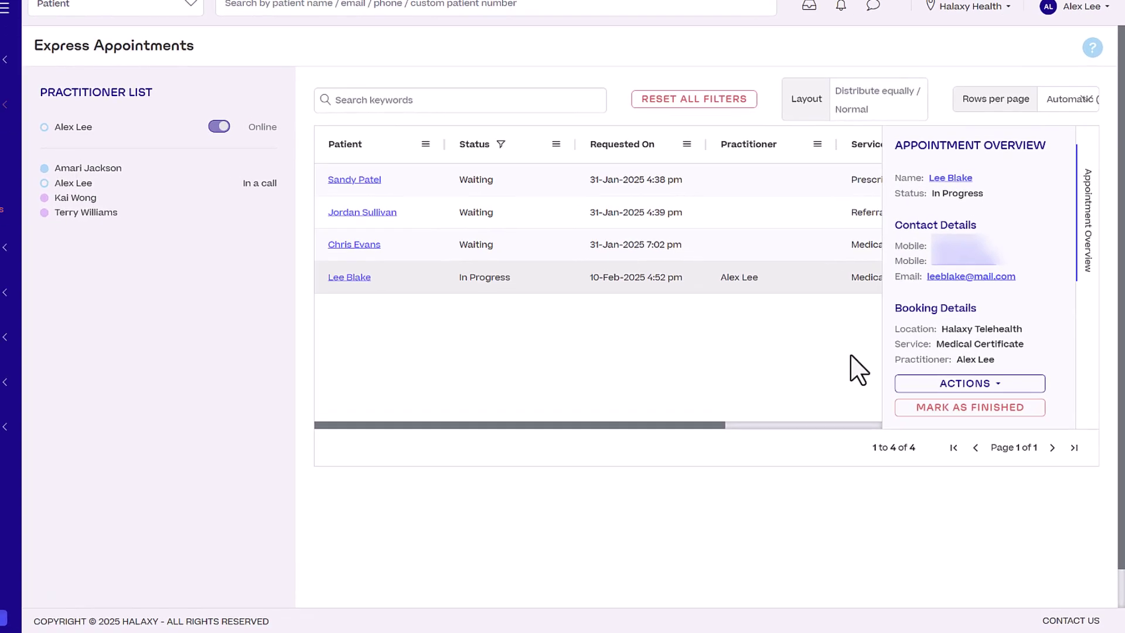
{"action": "left_click", "coordinate": [963, 354]}
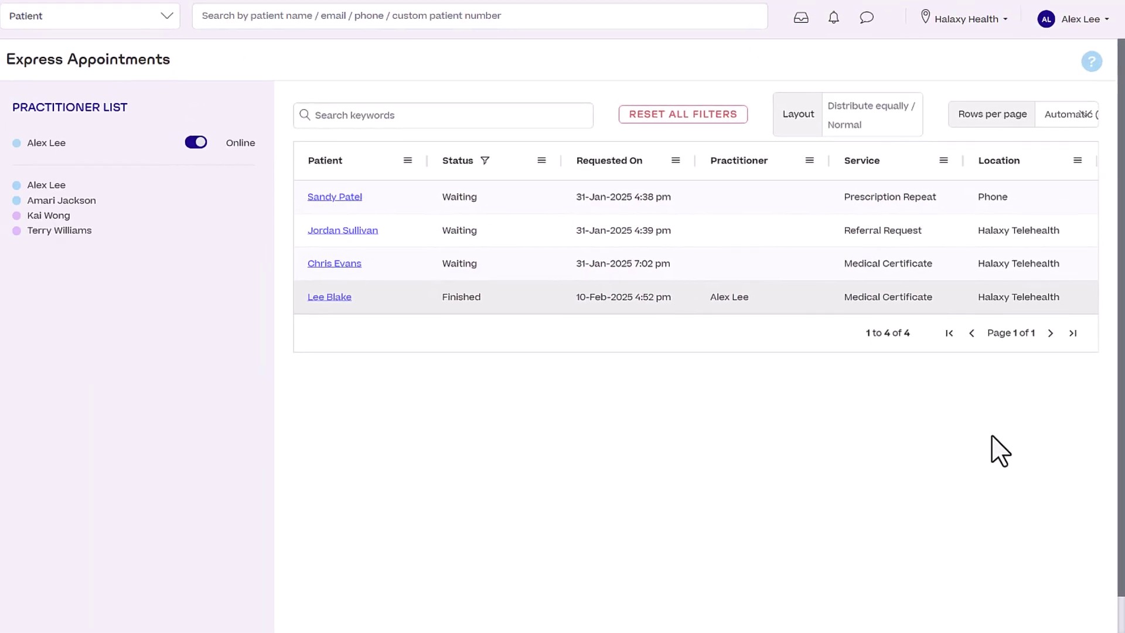
{"action": "left_click", "coordinate": [740, 265]}
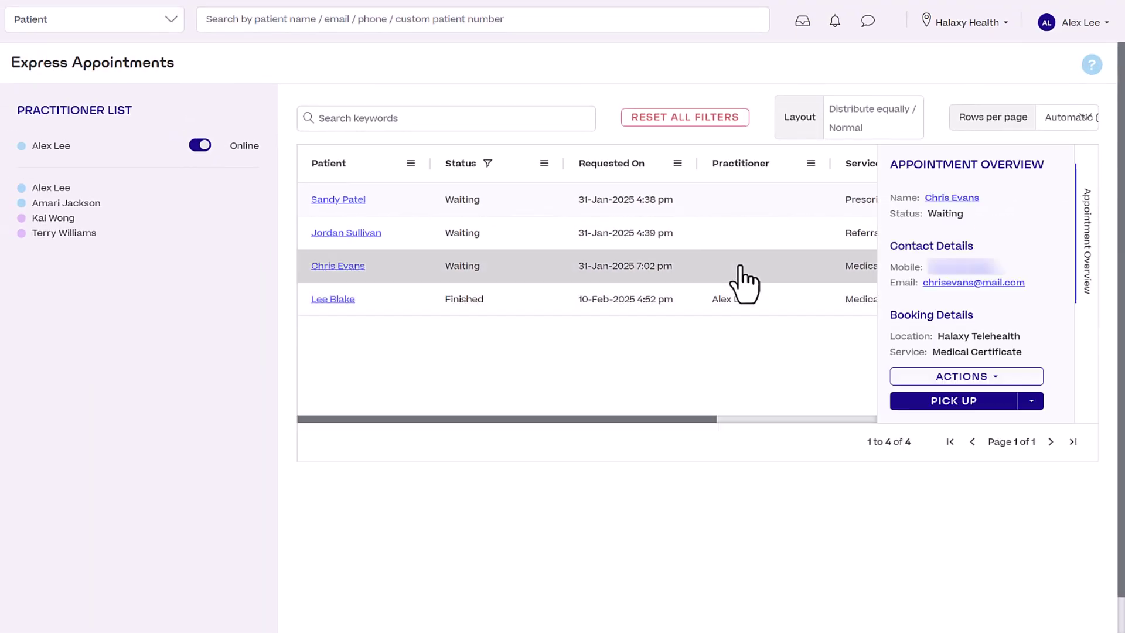
{"action": "left_click", "coordinate": [992, 401]}
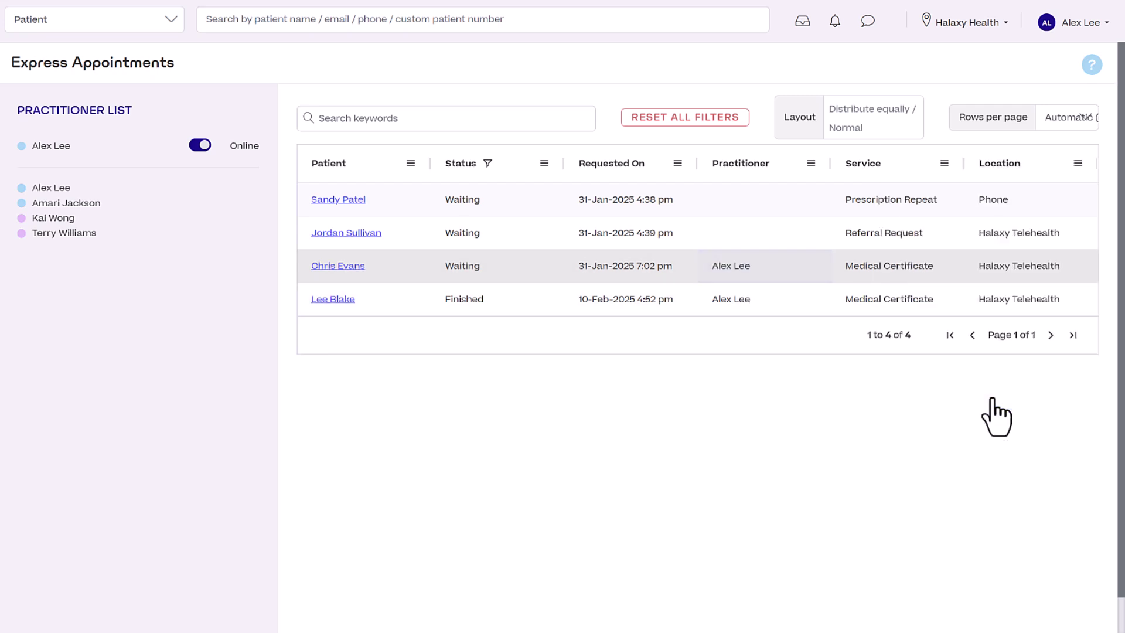